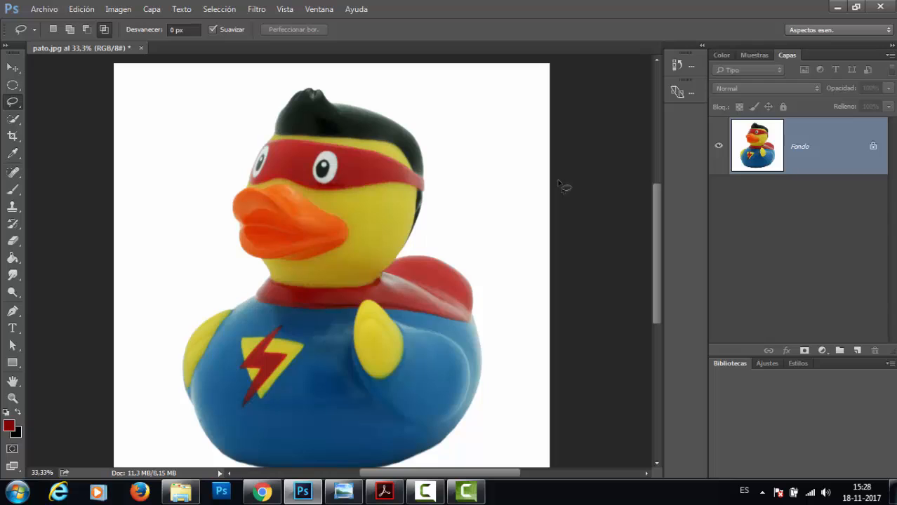
Draw an elliptical selection over the duck's beak and add a second overlapping ellipse reaching down to the red collar.
{"action": "left_click", "coordinate": [11, 86]}
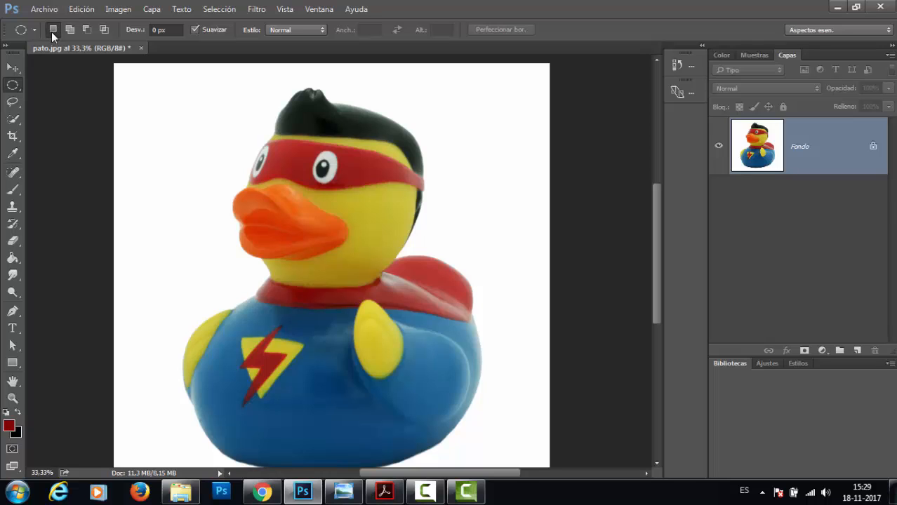
{"action": "left_click_drag", "start_coordinate": [162, 127], "coordinate": [301, 270]}
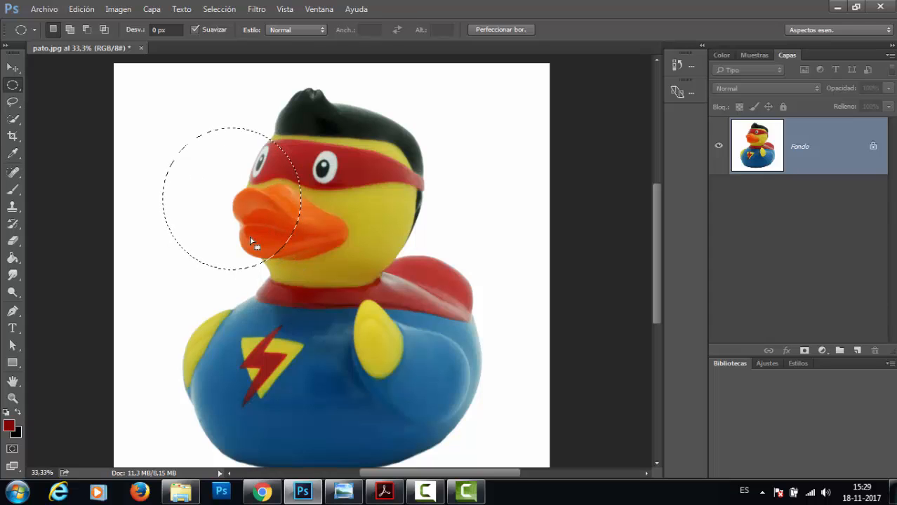
{"action": "key", "text": "shift"}
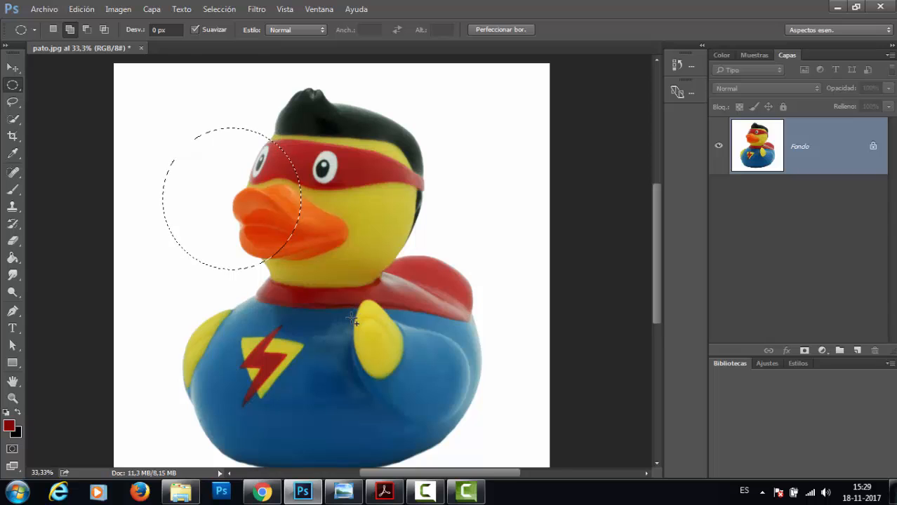
{"action": "left_click_drag", "start_coordinate": [347, 302], "coordinate": [213, 195]}
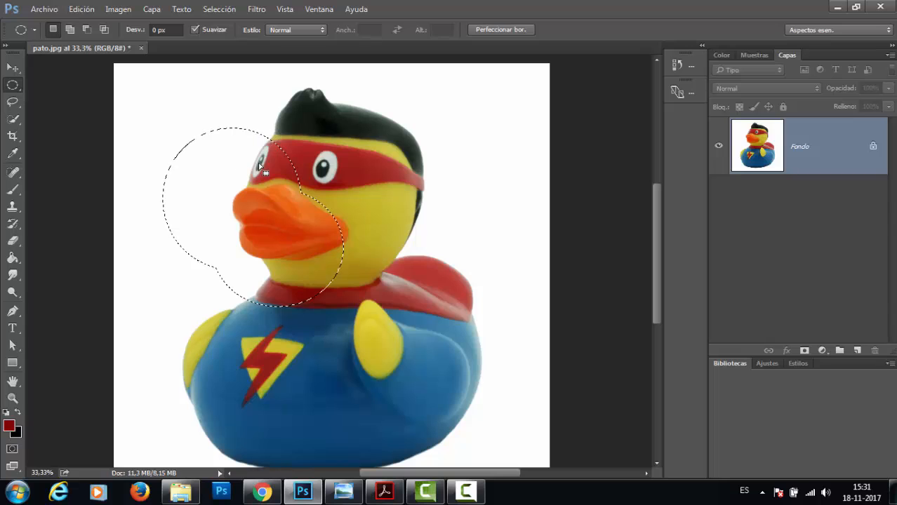
Extend the selection in add mode with three more ellipses covering the duck's head, cape and upper chest.
{"action": "left_click", "coordinate": [70, 30]}
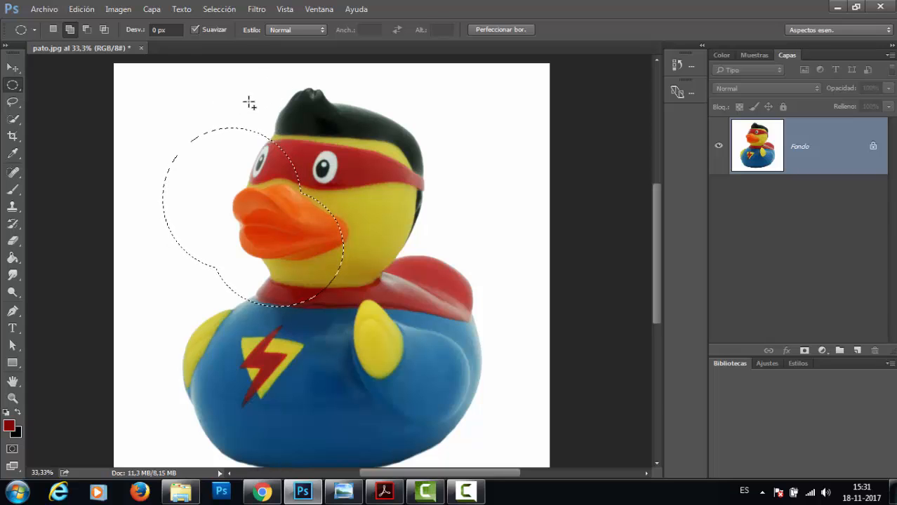
{"action": "left_click_drag", "start_coordinate": [263, 110], "coordinate": [446, 307]}
{"action": "left_click_drag", "start_coordinate": [304, 260], "coordinate": [387, 362]}
{"action": "left_click_drag", "start_coordinate": [237, 281], "coordinate": [330, 347]}
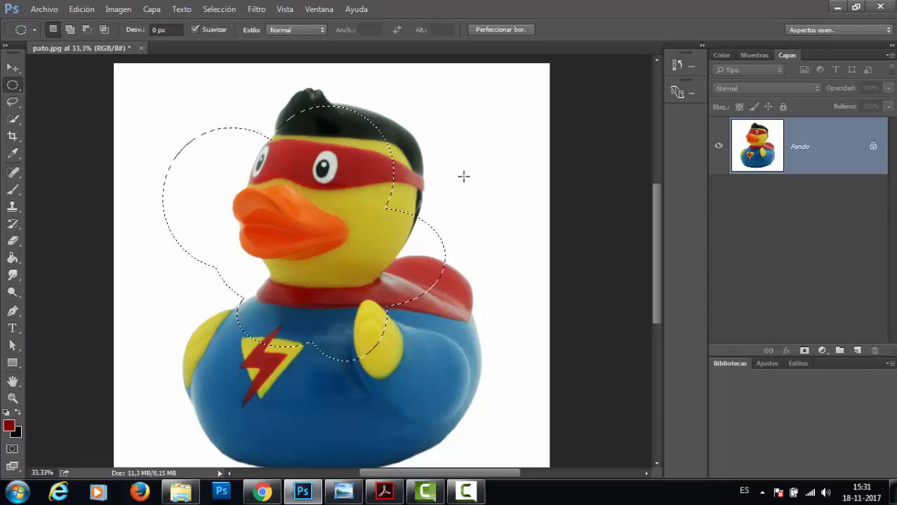
Subtract several ellipses from the selection over the duck's head, the mask and the white background beside the beak.
{"action": "key", "text": "alt"}
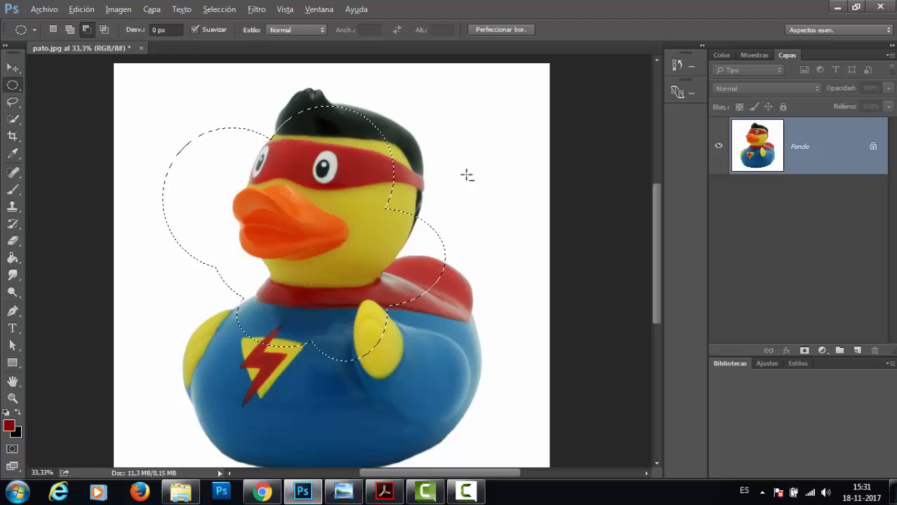
{"action": "left_click_drag", "start_coordinate": [466, 176], "coordinate": [410, 223]}
{"action": "left_click_drag", "start_coordinate": [338, 255], "coordinate": [341, 189]}
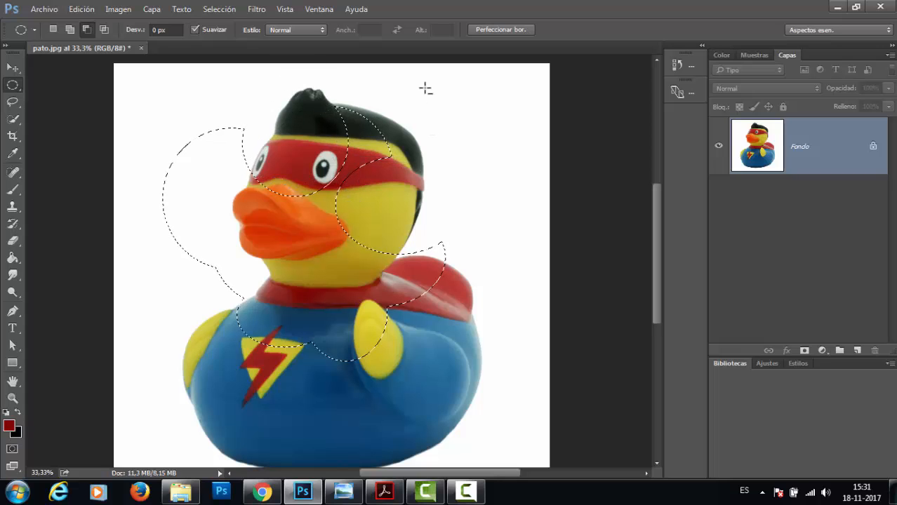
{"action": "left_click_drag", "start_coordinate": [424, 87], "coordinate": [311, 198]}
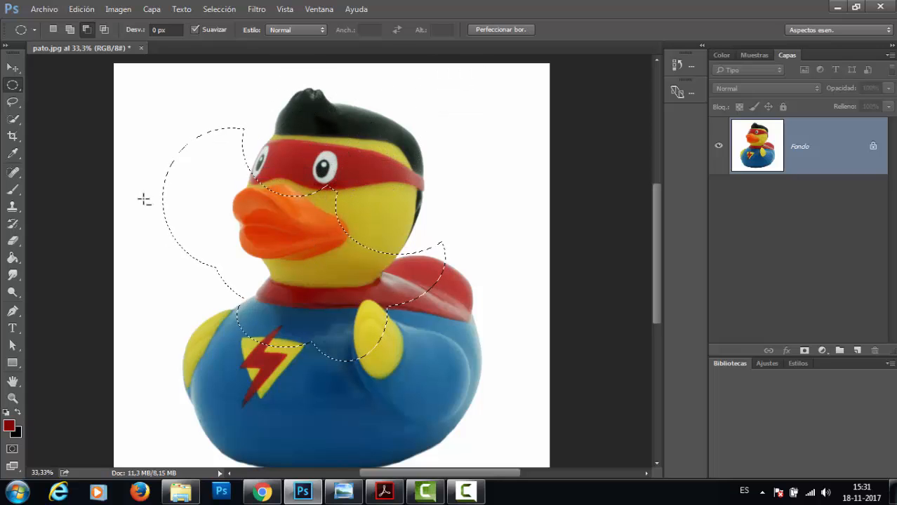
{"action": "left_click_drag", "start_coordinate": [142, 180], "coordinate": [242, 298]}
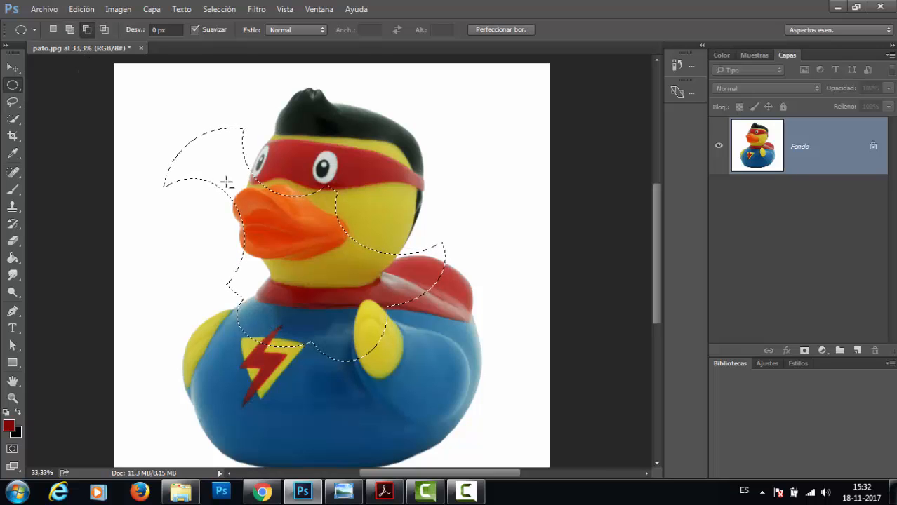
{"action": "left_click_drag", "start_coordinate": [141, 99], "coordinate": [268, 198]}
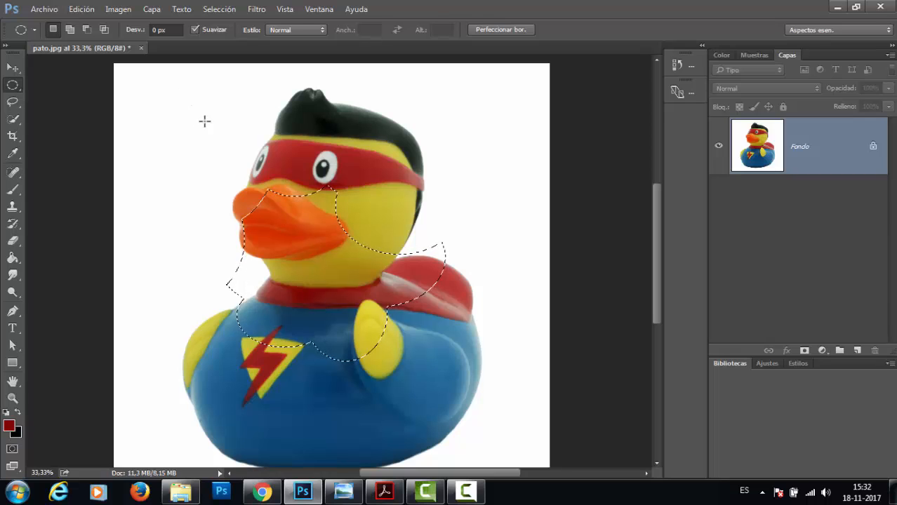
Draw a series of new elliptical selections over the duck, each replacing the previous one, ending across its lower face and collar.
{"action": "left_click_drag", "start_coordinate": [185, 91], "coordinate": [338, 260]}
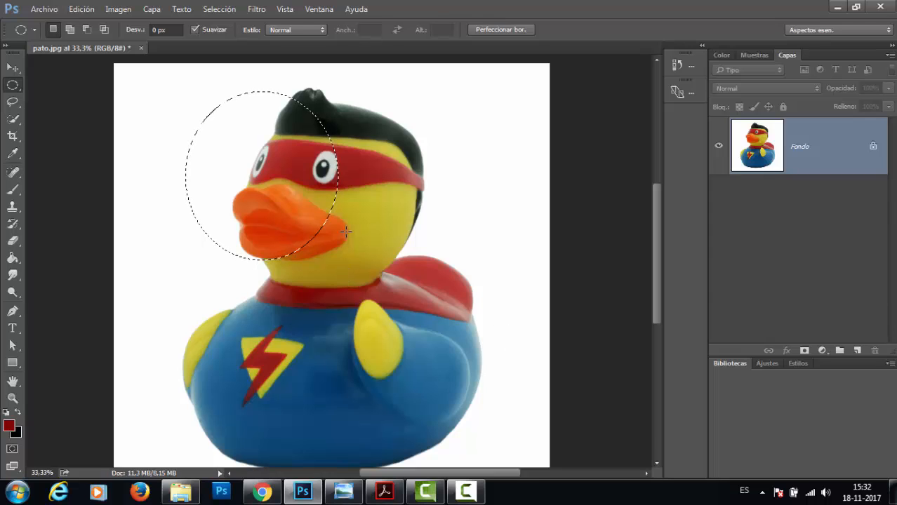
{"action": "left_click_drag", "start_coordinate": [346, 231], "coordinate": [477, 379]}
{"action": "left_click_drag", "start_coordinate": [220, 155], "coordinate": [364, 299]}
{"action": "mouse_move", "coordinate": [383, 158]}
{"action": "left_mouse_down"}
{"action": "mouse_move", "coordinate": [453, 267]}
{"action": "mouse_move", "coordinate": [455, 307]}
{"action": "mouse_move", "coordinate": [496, 270]}
{"action": "left_mouse_up"}
{"action": "mouse_move", "coordinate": [246, 199]}
{"action": "left_mouse_down"}
{"action": "mouse_move", "coordinate": [312, 305]}
{"action": "mouse_move", "coordinate": [402, 323]}
{"action": "left_mouse_up"}
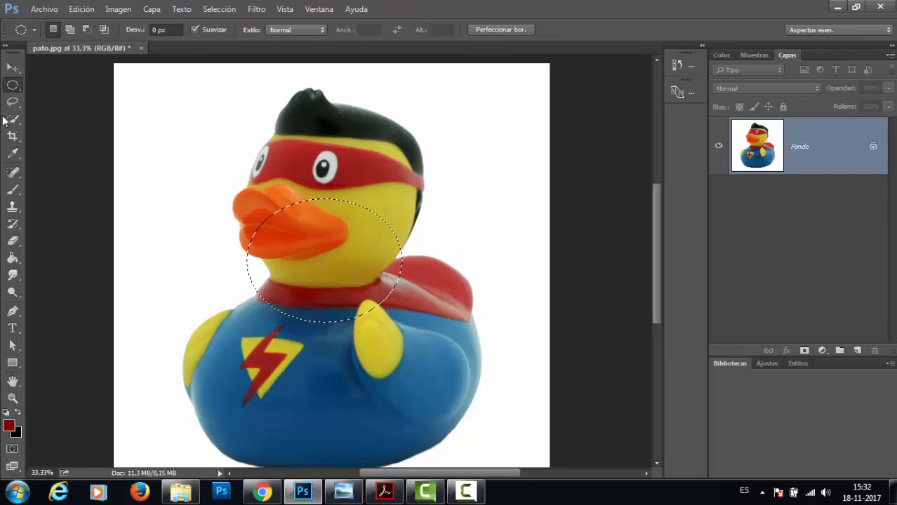
Replace the selection with a tiny ellipse in the white background near the image's upper-right corner.
{"action": "left_click", "coordinate": [216, 14]}
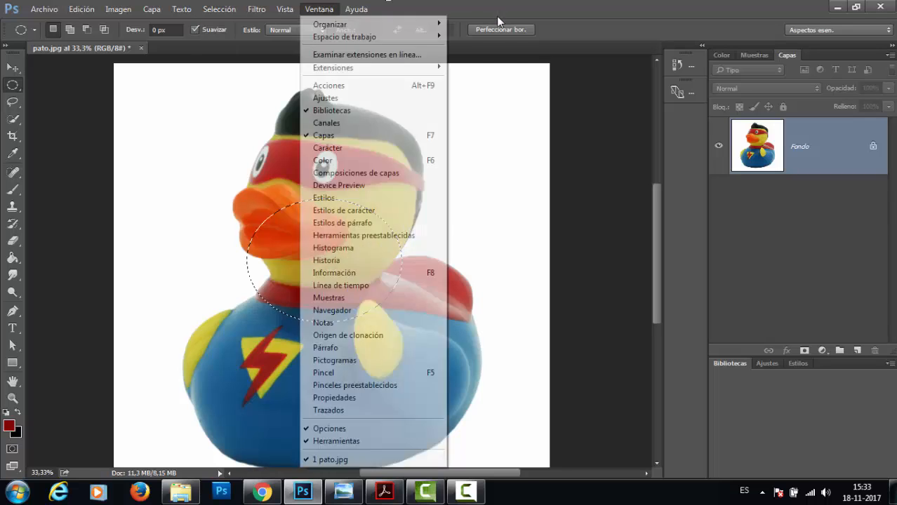
{"action": "left_click", "coordinate": [502, 98]}
{"action": "left_click_drag", "start_coordinate": [490, 70], "coordinate": [500, 81]}
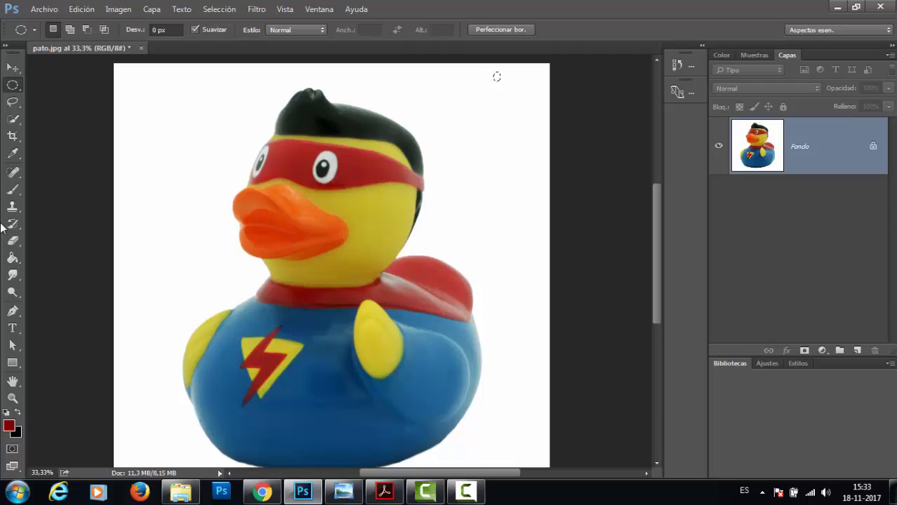
Switch to the Brush tool and deselect the current selection.
{"action": "left_click", "coordinate": [13, 190]}
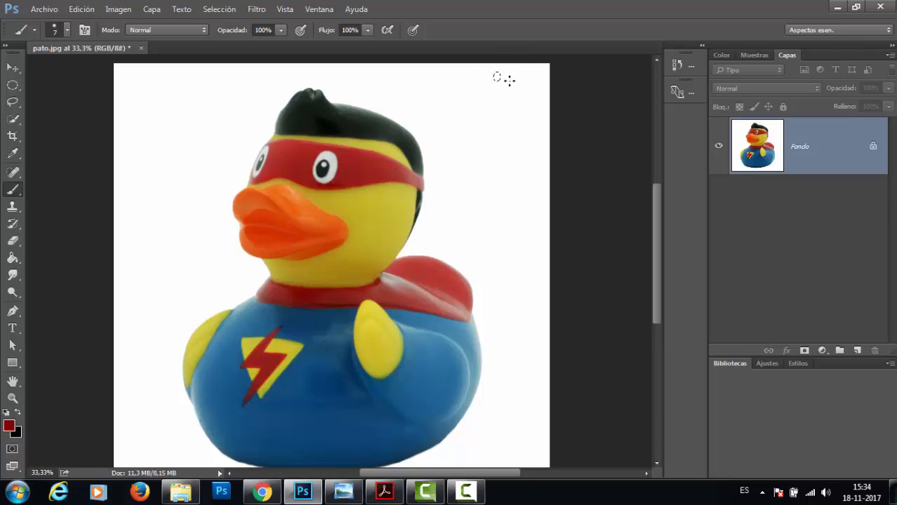
{"action": "left_click", "coordinate": [221, 9]}
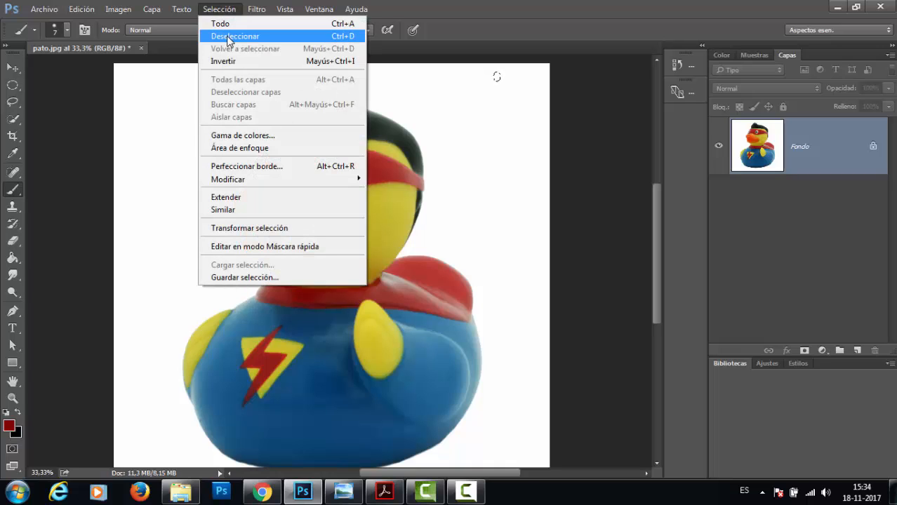
{"action": "left_click", "coordinate": [228, 9]}
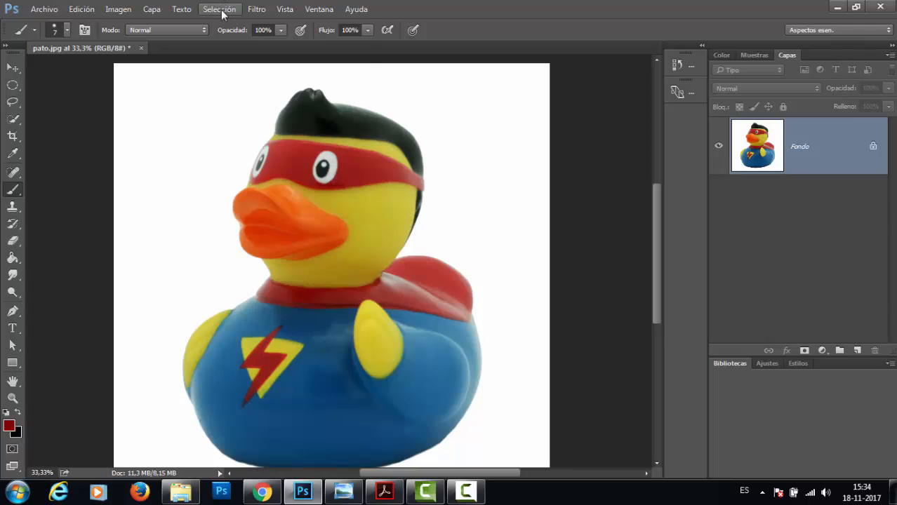
{"action": "left_click", "coordinate": [221, 10]}
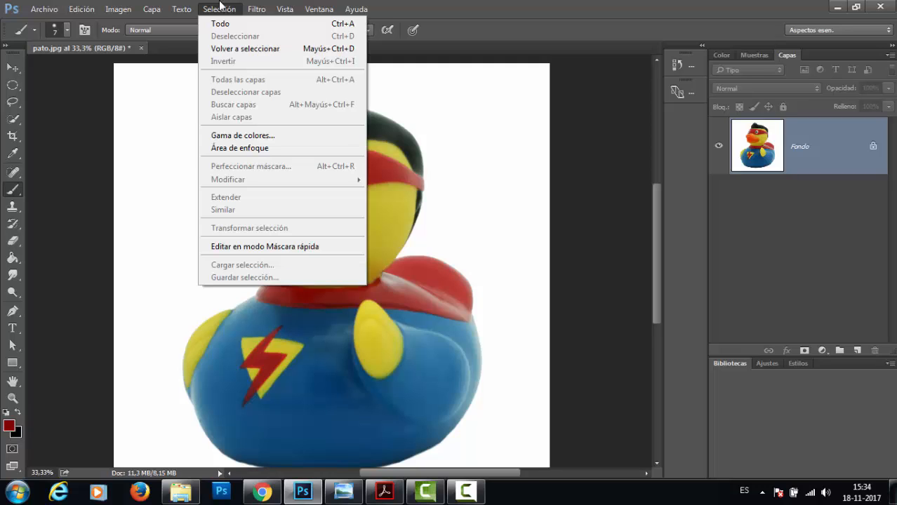
Set the Magnetic Lasso to new-selection mode and return to the standard freehand Lasso tool.
{"action": "left_click", "coordinate": [11, 107]}
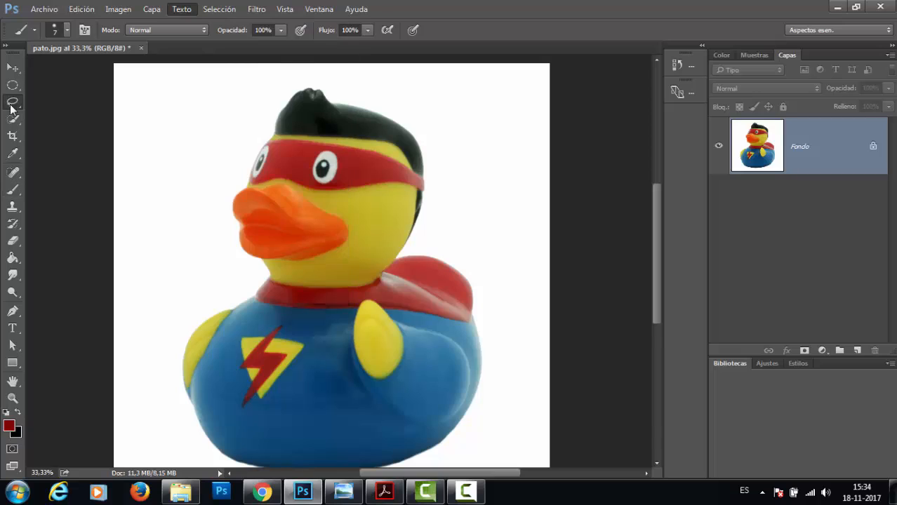
{"action": "left_click", "coordinate": [11, 106]}
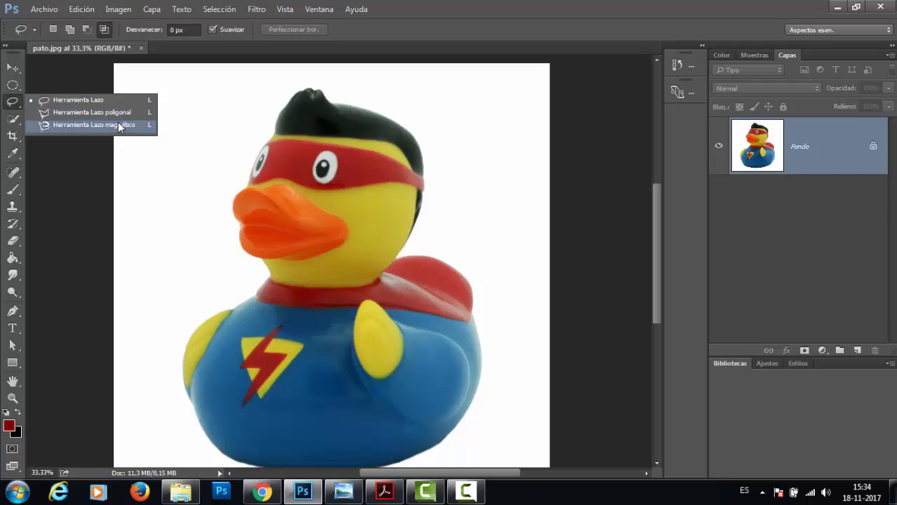
{"action": "left_click", "coordinate": [95, 125]}
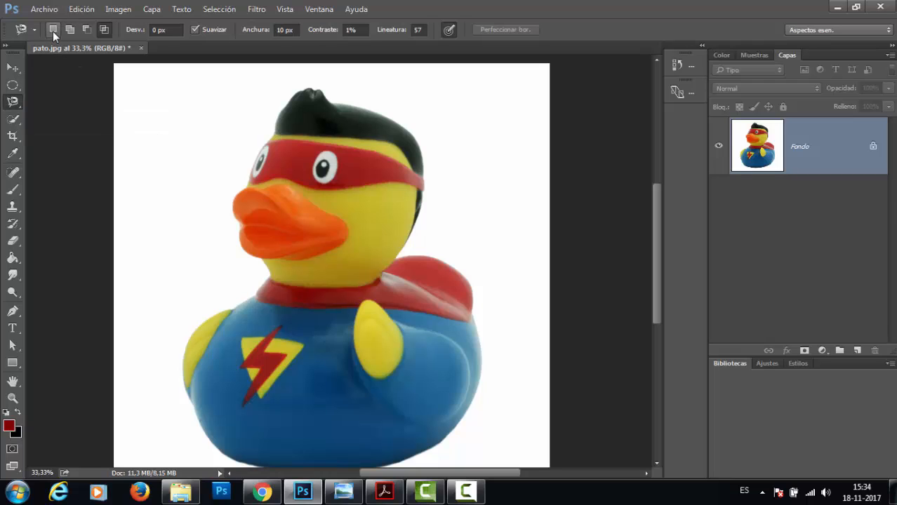
{"action": "right_click", "coordinate": [14, 103]}
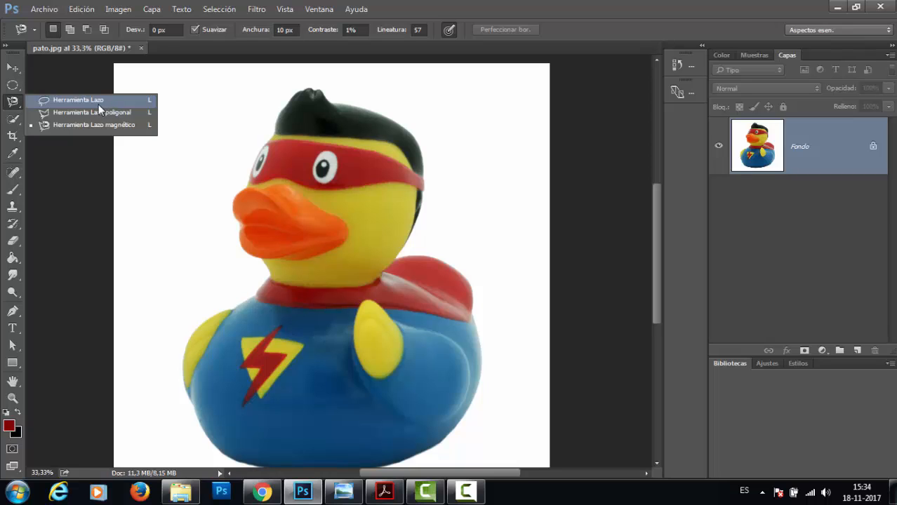
{"action": "left_click", "coordinate": [98, 104]}
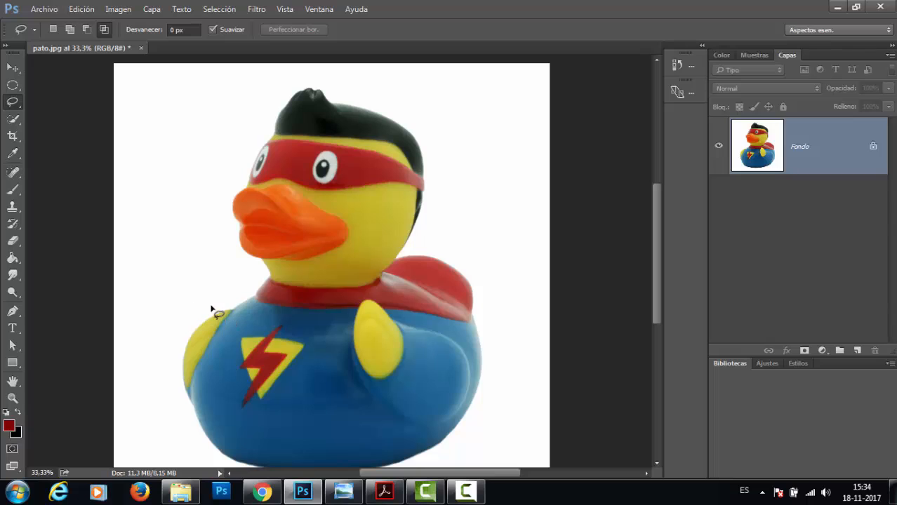
Draw two freehand lasso selections around the duck's face and upper chest, clearing each one.
{"action": "mouse_move", "coordinate": [211, 307]}
{"action": "left_mouse_down"}
{"action": "mouse_move", "coordinate": [244, 287]}
{"action": "mouse_move", "coordinate": [213, 223]}
{"action": "mouse_move", "coordinate": [221, 187]}
{"action": "mouse_move", "coordinate": [251, 164]}
{"action": "left_mouse_up"}
{"action": "mouse_move", "coordinate": [331, 177]}
{"action": "left_mouse_down"}
{"action": "mouse_move", "coordinate": [382, 233]}
{"action": "mouse_move", "coordinate": [330, 324]}
{"action": "mouse_move", "coordinate": [278, 370]}
{"action": "mouse_move", "coordinate": [230, 361]}
{"action": "mouse_move", "coordinate": [205, 320]}
{"action": "mouse_move", "coordinate": [211, 307]}
{"action": "left_mouse_up"}
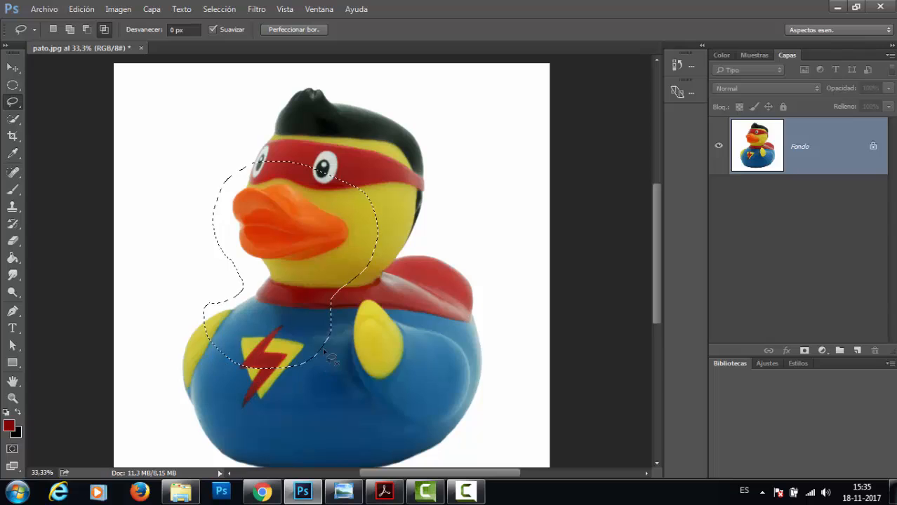
{"action": "left_click", "coordinate": [261, 147]}
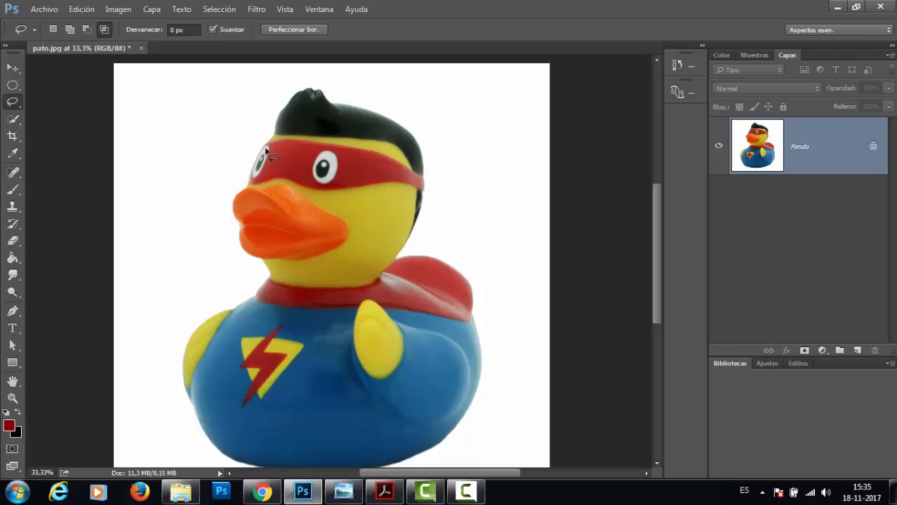
{"action": "mouse_move", "coordinate": [199, 298]}
{"action": "left_mouse_down"}
{"action": "mouse_move", "coordinate": [207, 147]}
{"action": "mouse_move", "coordinate": [256, 101]}
{"action": "mouse_move", "coordinate": [362, 117]}
{"action": "mouse_move", "coordinate": [401, 172]}
{"action": "mouse_move", "coordinate": [404, 228]}
{"action": "mouse_move", "coordinate": [373, 298]}
{"action": "mouse_move", "coordinate": [315, 342]}
{"action": "left_mouse_up"}
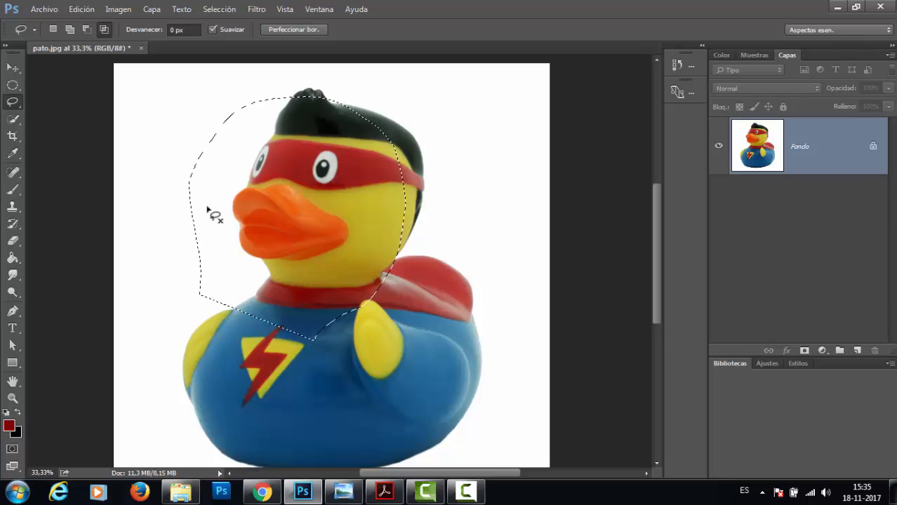
{"action": "key", "text": "ctrl+d"}
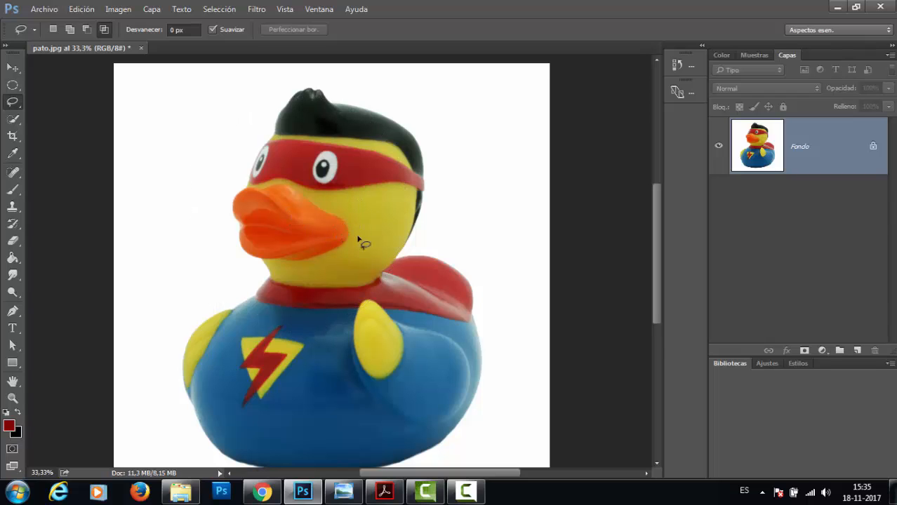
Trace a freehand lasso selection closely around the yellow wing tip on the duck's chest, working at 50% magnification.
{"action": "left_click", "coordinate": [383, 353], "text": "ctrl"}
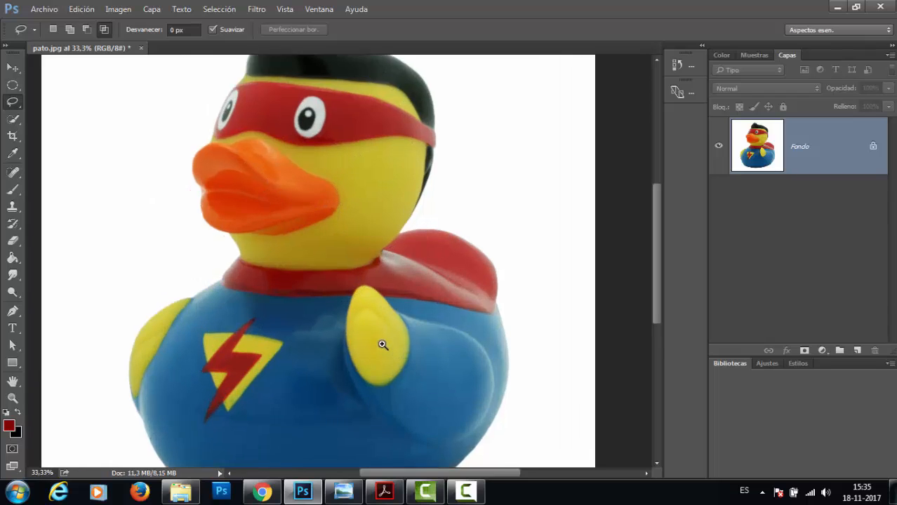
{"action": "left_click_drag", "start_coordinate": [370, 295], "coordinate": [334, 249]}
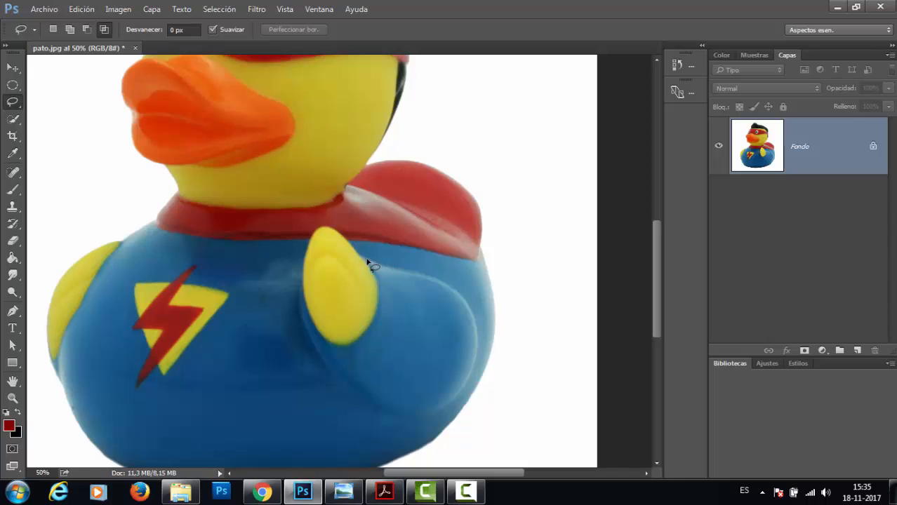
{"action": "mouse_move", "coordinate": [378, 295]}
{"action": "left_mouse_down"}
{"action": "mouse_move", "coordinate": [372, 266]}
{"action": "mouse_move", "coordinate": [335, 229]}
{"action": "mouse_move", "coordinate": [318, 231]}
{"action": "mouse_move", "coordinate": [302, 289]}
{"action": "mouse_move", "coordinate": [325, 340]}
{"action": "left_mouse_up"}
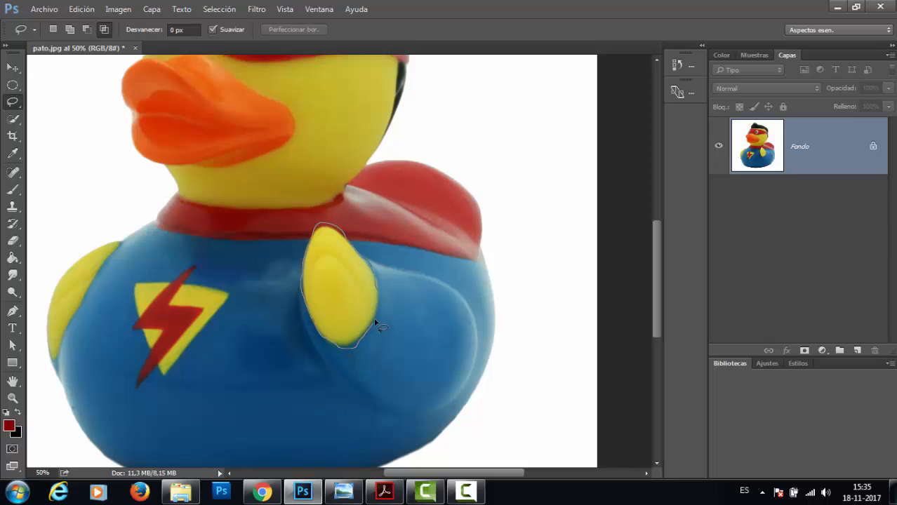
{"action": "left_click_drag", "start_coordinate": [381, 300], "coordinate": [381, 296]}
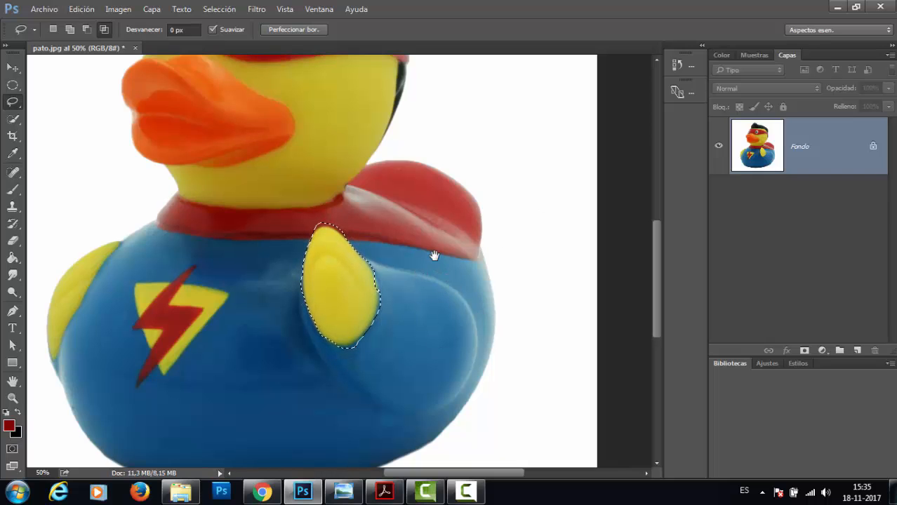
{"action": "left_click_drag", "start_coordinate": [435, 254], "coordinate": [524, 295]}
{"action": "left_click_drag", "start_coordinate": [351, 216], "coordinate": [329, 178]}
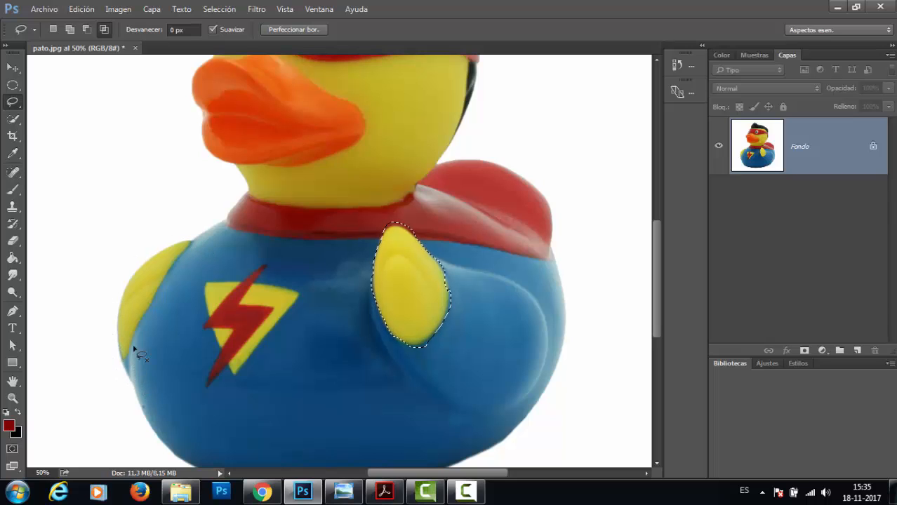
{"action": "scroll", "coordinate": [390, 242], "scroll_direction": "up", "scroll_amount": 5}
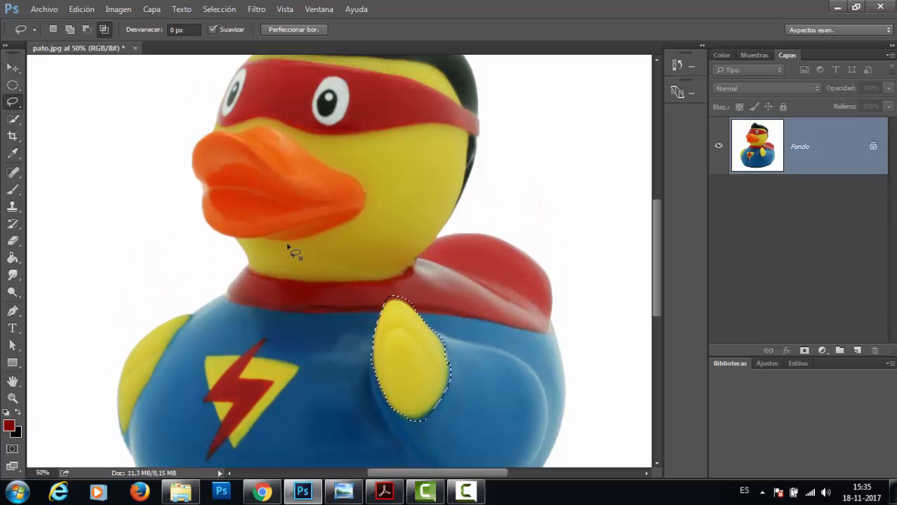
{"action": "scroll", "coordinate": [277, 263], "scroll_direction": "down", "scroll_amount": 3}
{"action": "scroll", "coordinate": [272, 266], "scroll_direction": "up", "scroll_amount": 1}
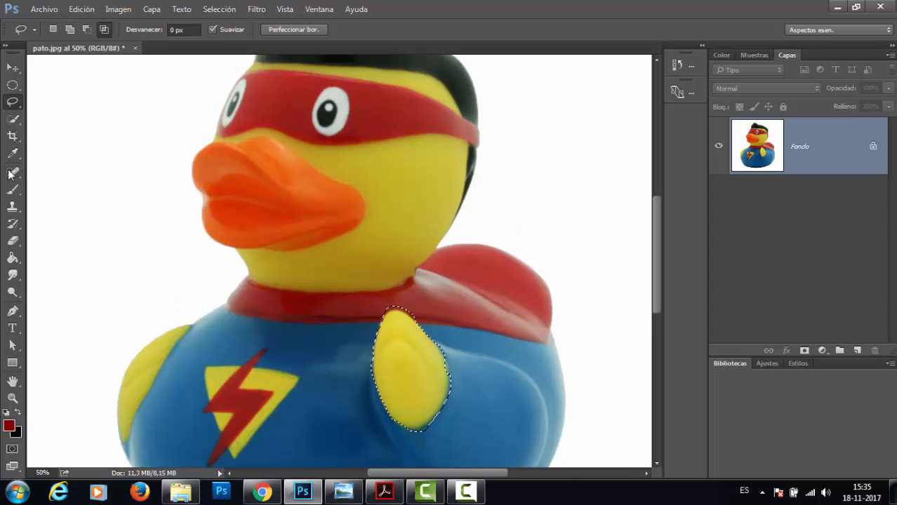
Outline an irregular closed area across the duck's beak with the Polygonal Lasso and clear it using the Elliptical Marquee tool.
{"action": "right_click", "coordinate": [13, 102]}
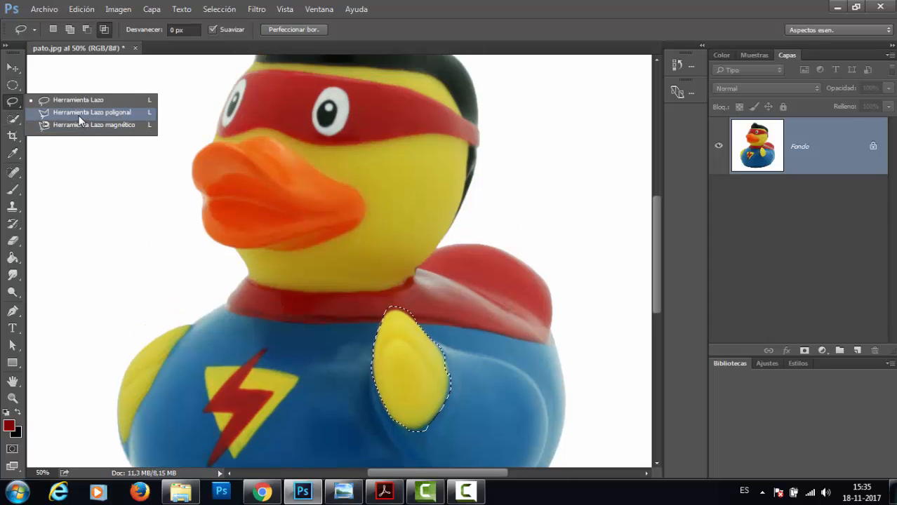
{"action": "left_click", "coordinate": [80, 115]}
{"action": "left_click", "coordinate": [167, 153]}
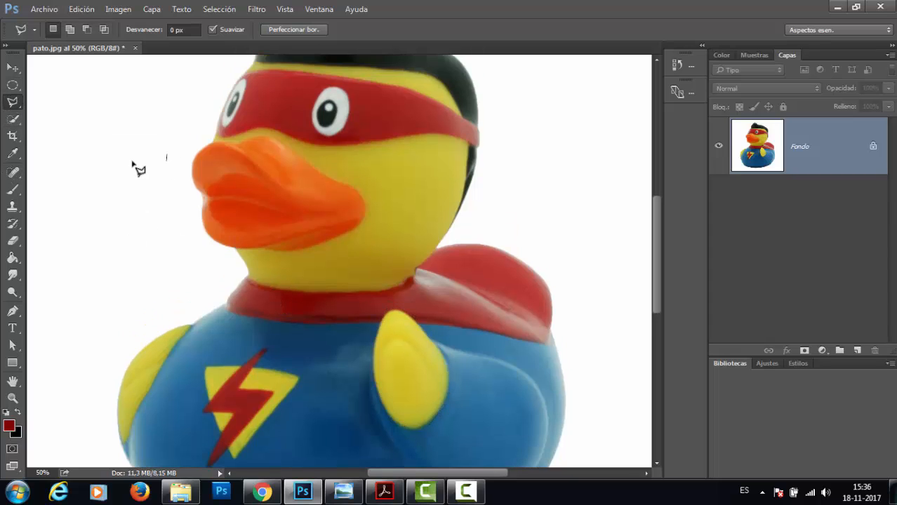
{"action": "left_click", "coordinate": [89, 270]}
{"action": "left_click", "coordinate": [251, 316]}
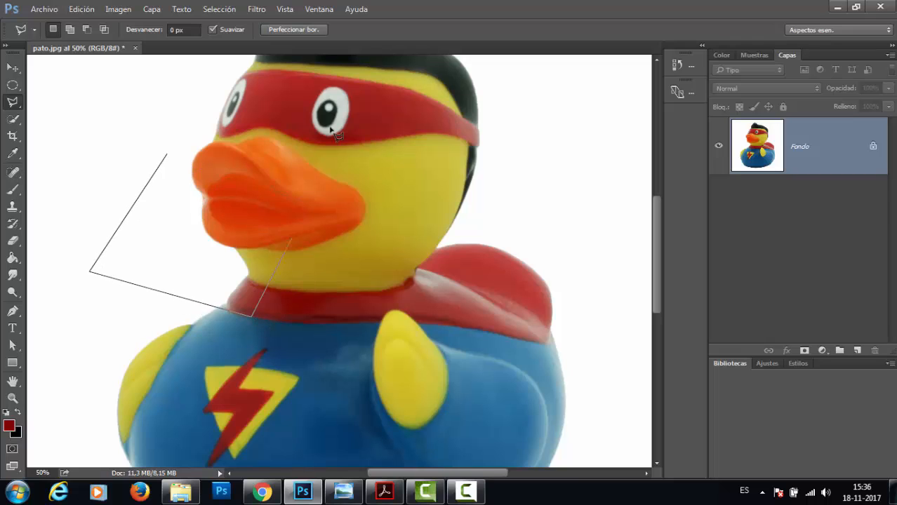
{"action": "left_click", "coordinate": [374, 161]}
{"action": "left_click", "coordinate": [292, 144]}
{"action": "left_click", "coordinate": [219, 244]}
{"action": "left_click", "coordinate": [181, 228]}
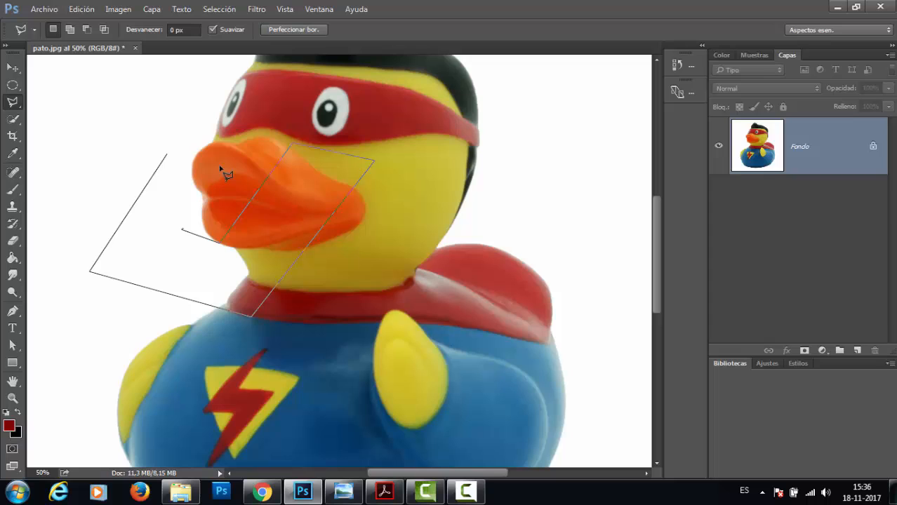
{"action": "left_click", "coordinate": [240, 129]}
{"action": "left_click", "coordinate": [167, 153]}
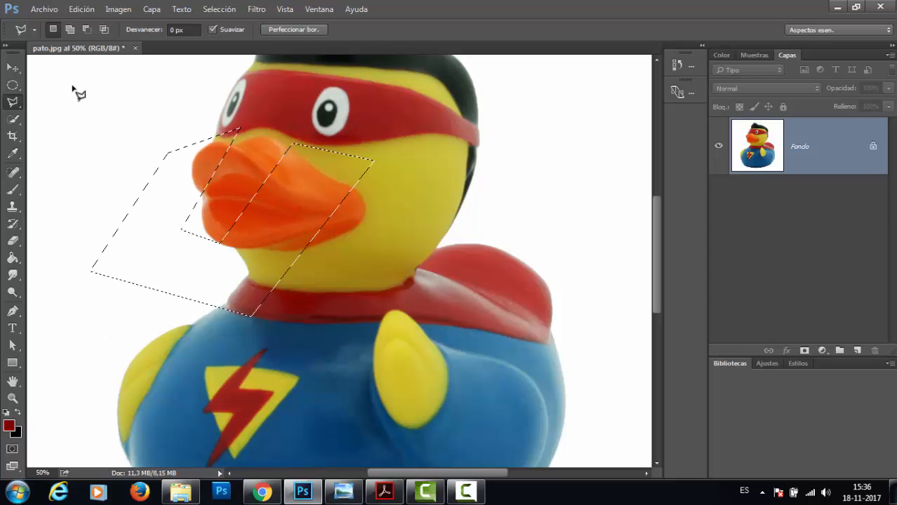
{"action": "left_click", "coordinate": [12, 85]}
{"action": "left_click", "coordinate": [138, 138]}
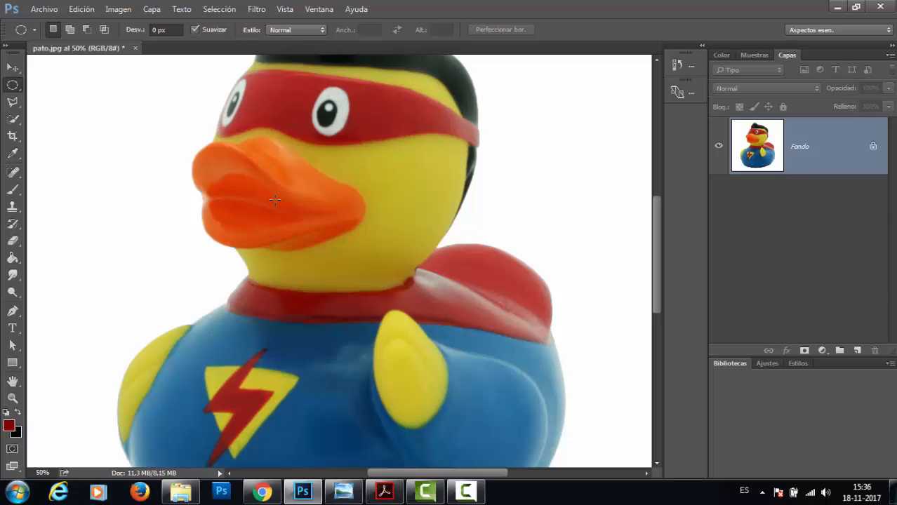
Open the image casa.jpg from the desktop folder.
{"action": "left_click", "coordinate": [42, 10]}
{"action": "left_click", "coordinate": [58, 36]}
{"action": "left_click_drag", "start_coordinate": [593, 138], "coordinate": [621, 236]}
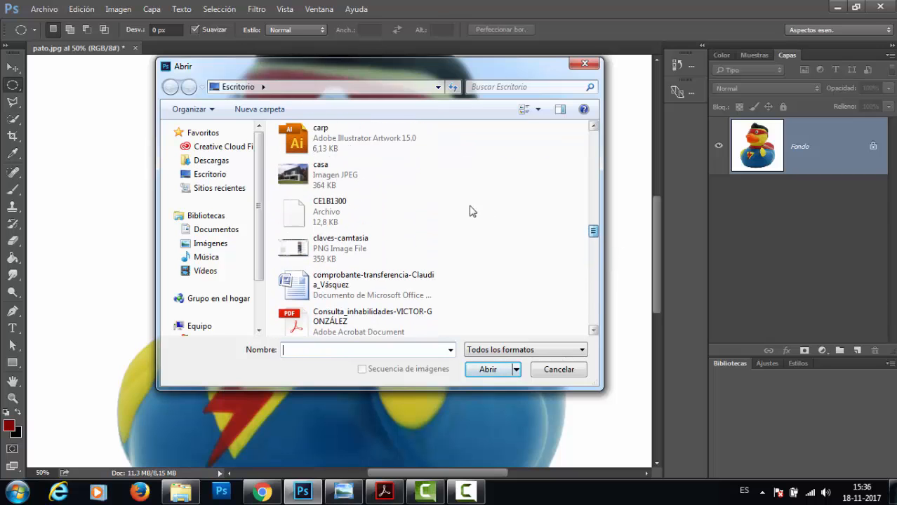
{"action": "left_click", "coordinate": [327, 170]}
{"action": "left_click", "coordinate": [511, 370]}
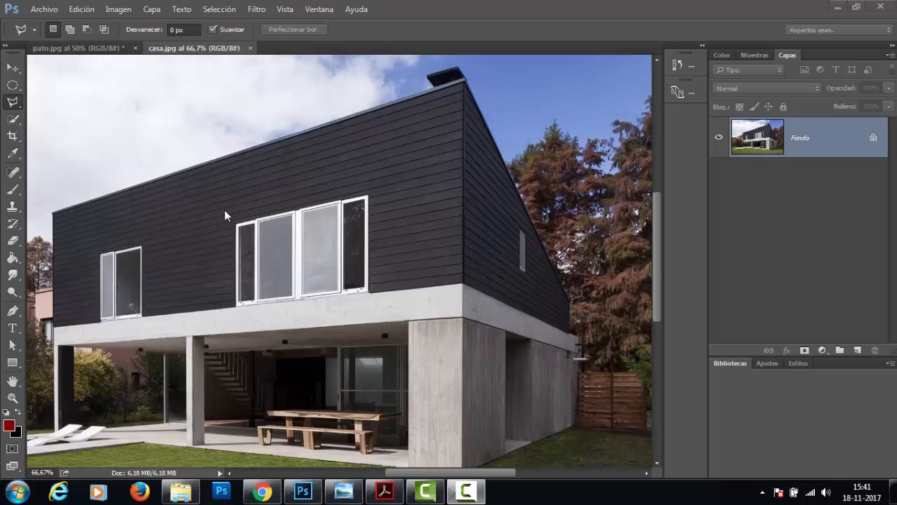
Examine the dark siding along the house's front corner at up to 300% magnification and the whole image at 50%.
{"action": "left_click", "coordinate": [334, 186]}
{"action": "left_click", "coordinate": [482, 169], "text": "ctrl"}
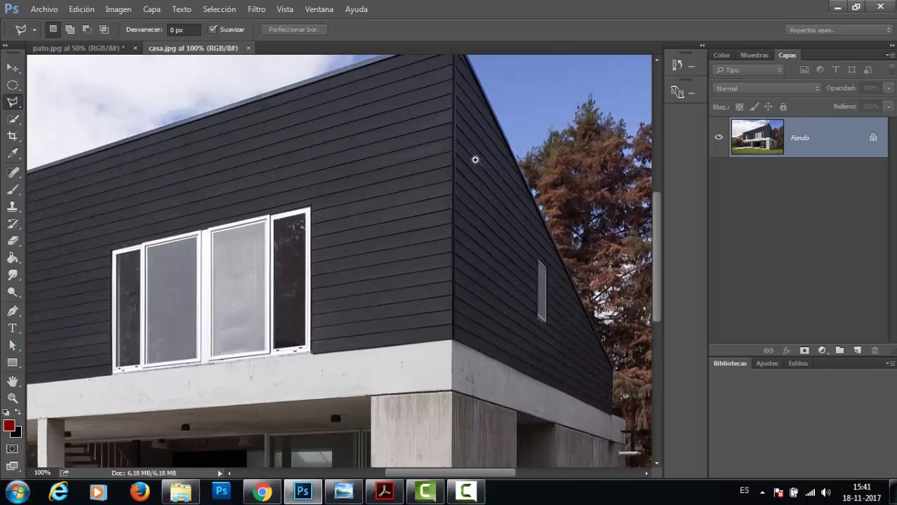
{"action": "left_click", "coordinate": [474, 160], "text": "ctrl"}
{"action": "left_click", "coordinate": [468, 153], "text": "ctrl"}
{"action": "left_click", "coordinate": [447, 191], "text": "alt"}
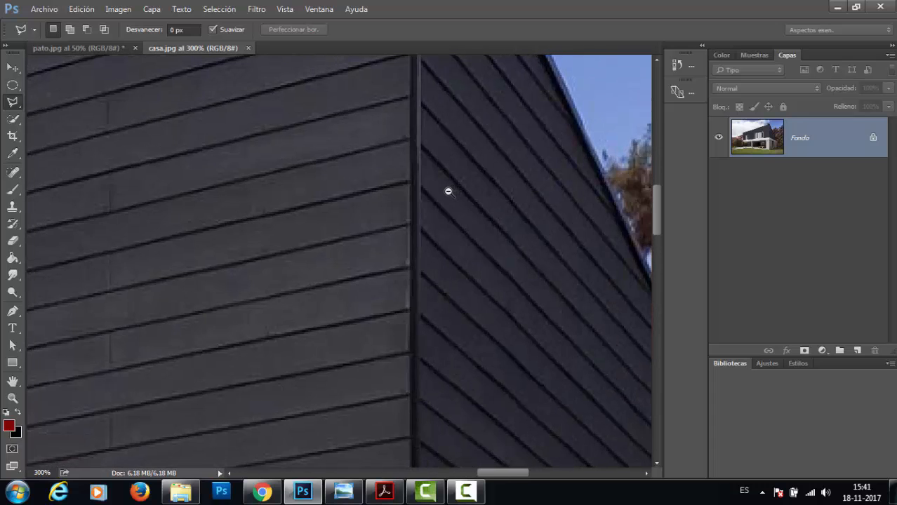
{"action": "left_click", "coordinate": [448, 190], "text": "alt"}
{"action": "left_click", "coordinate": [447, 191], "text": "alt"}
{"action": "left_click", "coordinate": [446, 190], "text": "alt"}
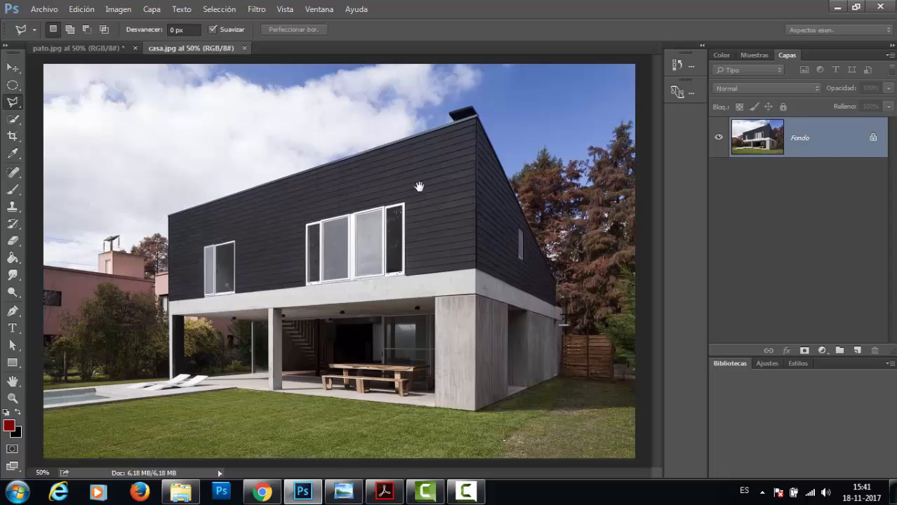
Examine the house's upper-floor windows, the side wall and the sloping roof edge against the trees at several magnifications.
{"action": "left_click", "coordinate": [387, 217], "text": "ctrl"}
{"action": "left_click", "coordinate": [388, 218], "text": "ctrl"}
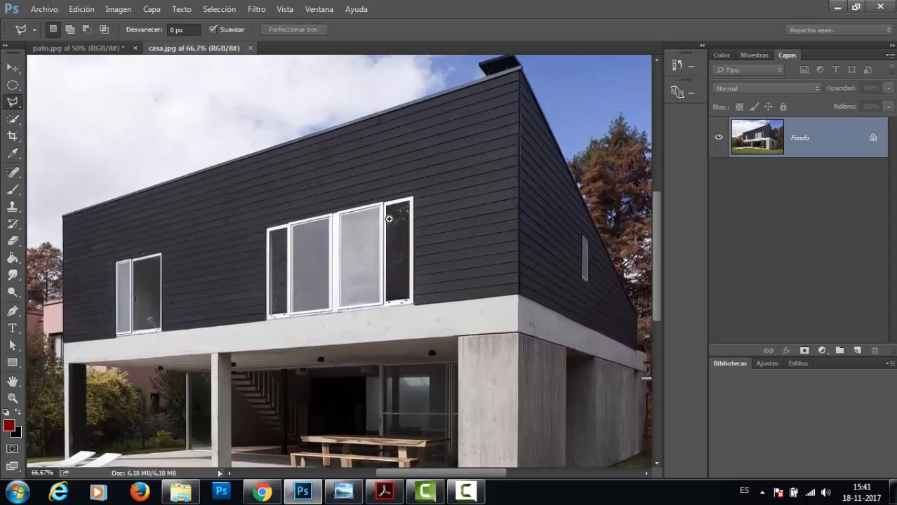
{"action": "left_click", "coordinate": [388, 217], "text": "ctrl"}
{"action": "left_click_drag", "start_coordinate": [478, 169], "coordinate": [252, 418]}
{"action": "left_click_drag", "start_coordinate": [280, 233], "coordinate": [141, 267]}
{"action": "left_click", "coordinate": [444, 267], "text": "alt"}
{"action": "left_click", "coordinate": [444, 267], "text": "alt"}
{"action": "left_click", "coordinate": [444, 269], "text": "alt"}
{"action": "left_click", "coordinate": [505, 281], "text": "ctrl"}
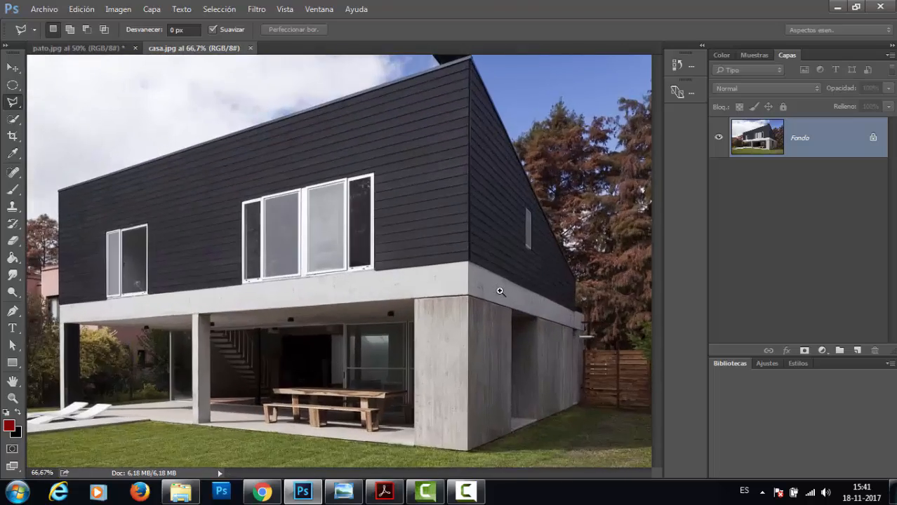
{"action": "left_click", "coordinate": [520, 278], "text": "ctrl"}
{"action": "left_click_drag", "start_coordinate": [526, 275], "coordinate": [489, 359]}
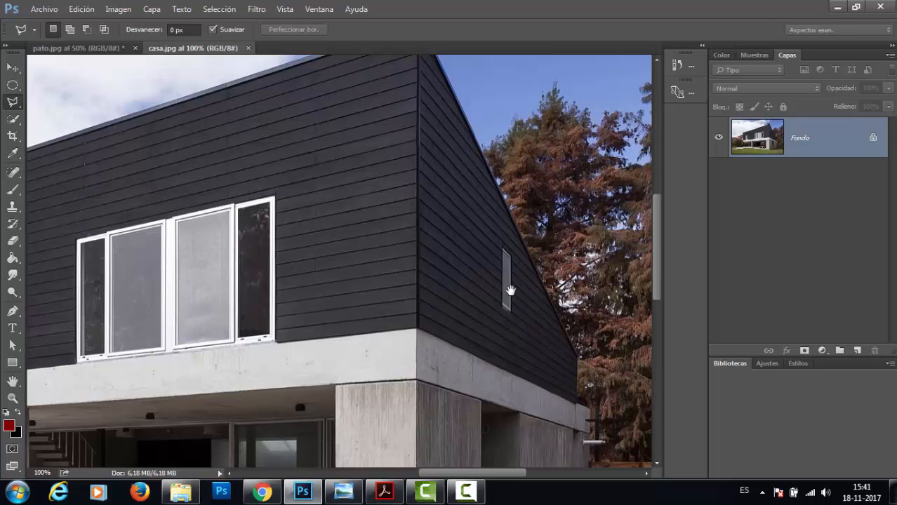
{"action": "mouse_move", "coordinate": [368, 254]}
{"action": "left_mouse_down"}
{"action": "mouse_move", "coordinate": [398, 314]}
{"action": "mouse_move", "coordinate": [315, 260]}
{"action": "mouse_move", "coordinate": [388, 298]}
{"action": "mouse_move", "coordinate": [367, 240]}
{"action": "mouse_move", "coordinate": [363, 288]}
{"action": "left_mouse_up"}
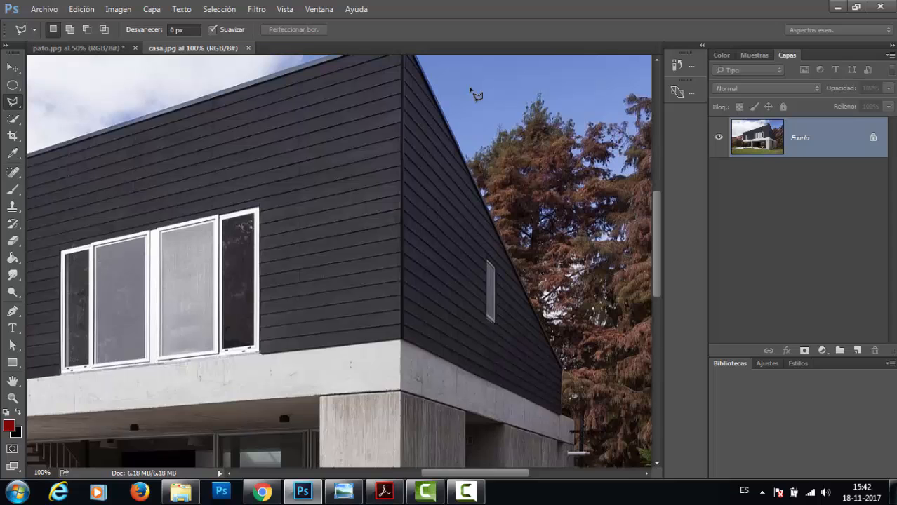
{"action": "mouse_move", "coordinate": [466, 132]}
{"action": "left_mouse_down"}
{"action": "mouse_move", "coordinate": [493, 202]}
{"action": "mouse_move", "coordinate": [487, 184]}
{"action": "mouse_move", "coordinate": [447, 169]}
{"action": "mouse_move", "coordinate": [383, 162]}
{"action": "left_mouse_up"}
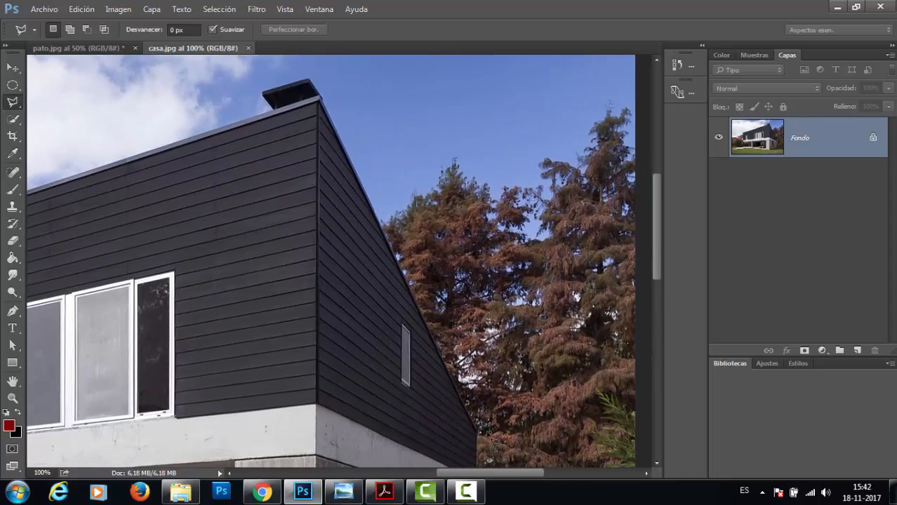
{"action": "mouse_move", "coordinate": [484, 385]}
{"action": "left_mouse_down"}
{"action": "mouse_move", "coordinate": [553, 315]}
{"action": "mouse_move", "coordinate": [568, 407]}
{"action": "mouse_move", "coordinate": [469, 294]}
{"action": "mouse_move", "coordinate": [518, 369]}
{"action": "left_mouse_up"}
{"action": "left_click_drag", "start_coordinate": [485, 215], "coordinate": [507, 225]}
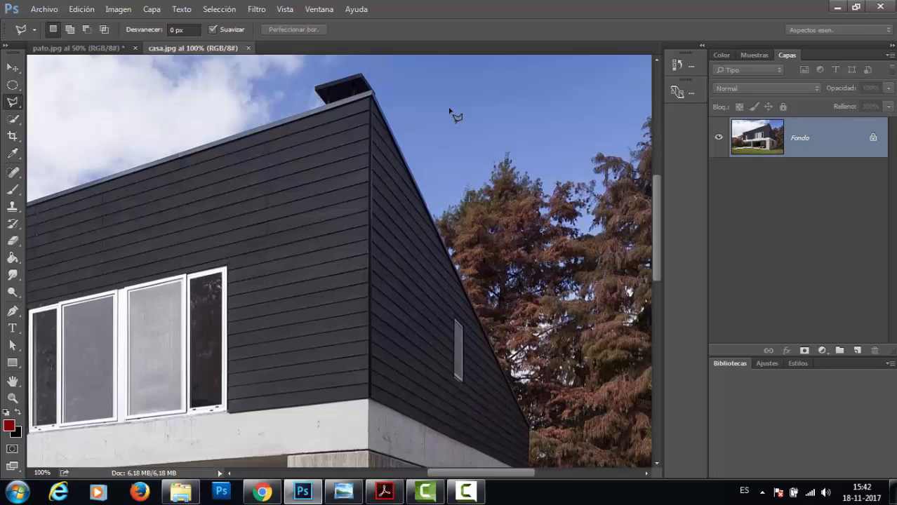
Compare the roof peak and surrounding sky at 200%, 100% and 50% magnification.
{"action": "left_click", "coordinate": [450, 136], "text": "ctrl"}
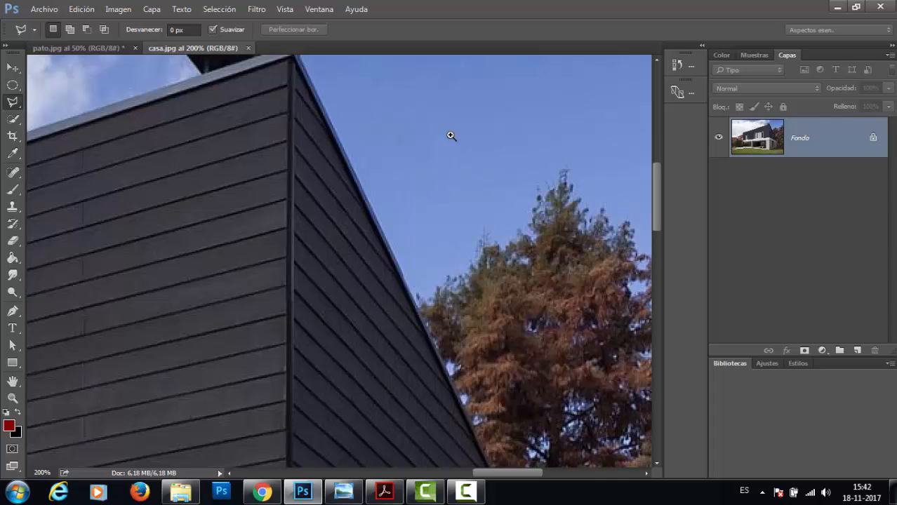
{"action": "left_click", "coordinate": [451, 136], "text": "alt"}
{"action": "left_click", "coordinate": [450, 135], "text": "alt"}
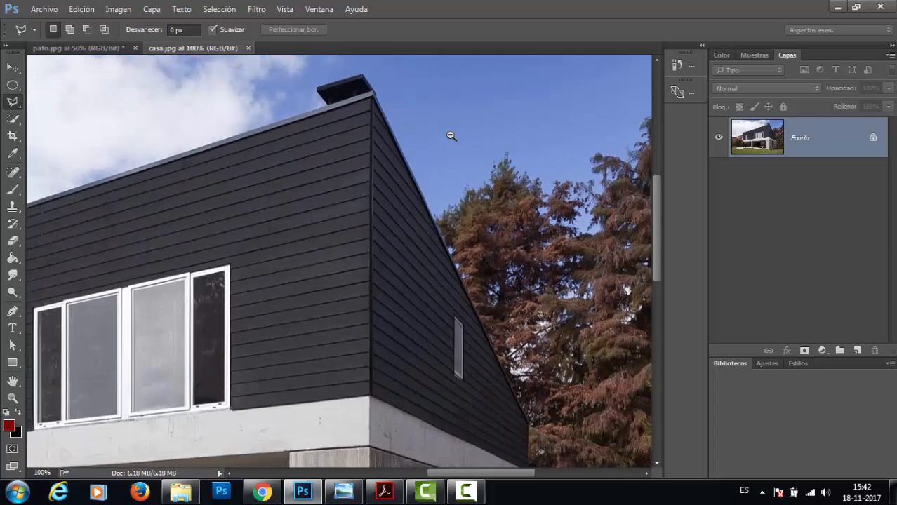
{"action": "left_click", "coordinate": [451, 136], "text": "alt"}
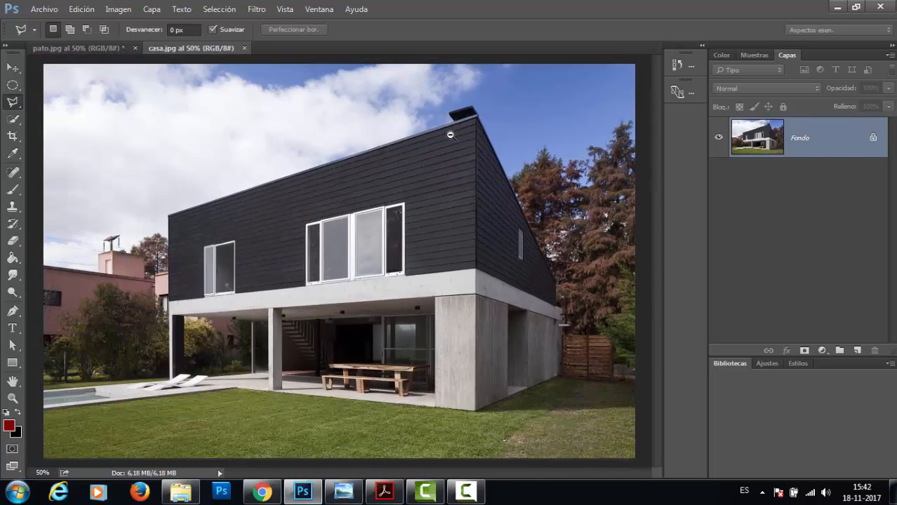
{"action": "left_click", "coordinate": [501, 139], "text": "ctrl"}
{"action": "left_click", "coordinate": [501, 139], "text": "ctrl"}
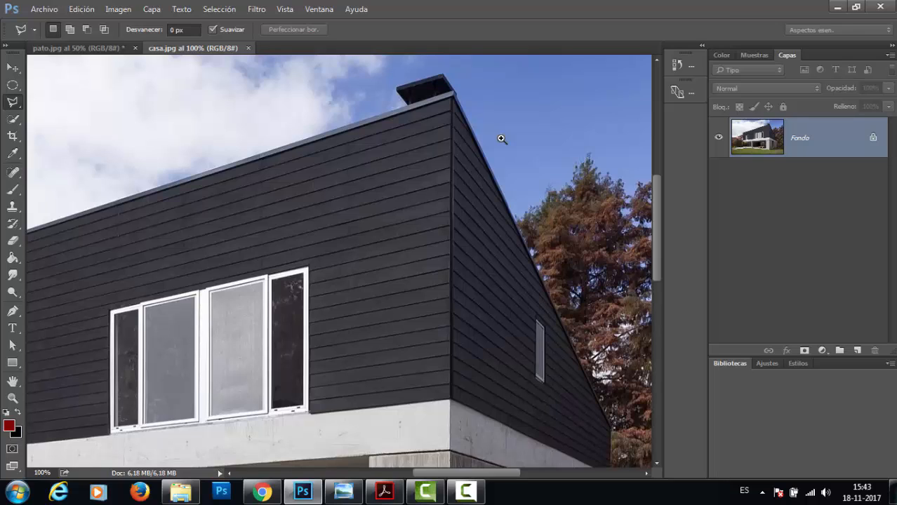
{"action": "left_click", "coordinate": [501, 139], "text": "alt"}
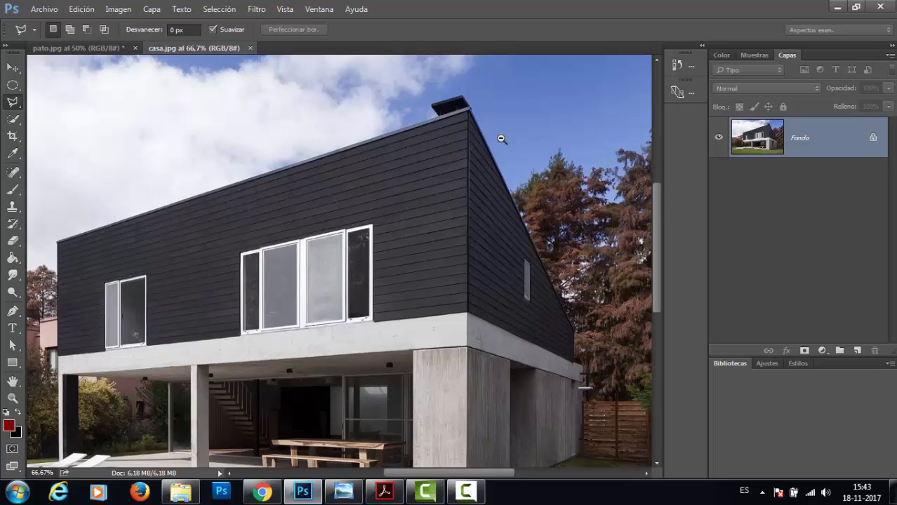
Trace the sloping right-hand roof edge of the house with the Polygonal Lasso from the lower wall corner up to the peak.
{"action": "mouse_move", "coordinate": [501, 139]}
{"action": "left_mouse_down"}
{"action": "mouse_move", "coordinate": [451, 203]}
{"action": "mouse_move", "coordinate": [435, 118]}
{"action": "mouse_move", "coordinate": [589, 188]}
{"action": "mouse_move", "coordinate": [401, 238]}
{"action": "mouse_move", "coordinate": [456, 76]}
{"action": "mouse_move", "coordinate": [563, 193]}
{"action": "mouse_move", "coordinate": [467, 180]}
{"action": "mouse_move", "coordinate": [477, 185]}
{"action": "mouse_move", "coordinate": [470, 157]}
{"action": "left_mouse_up"}
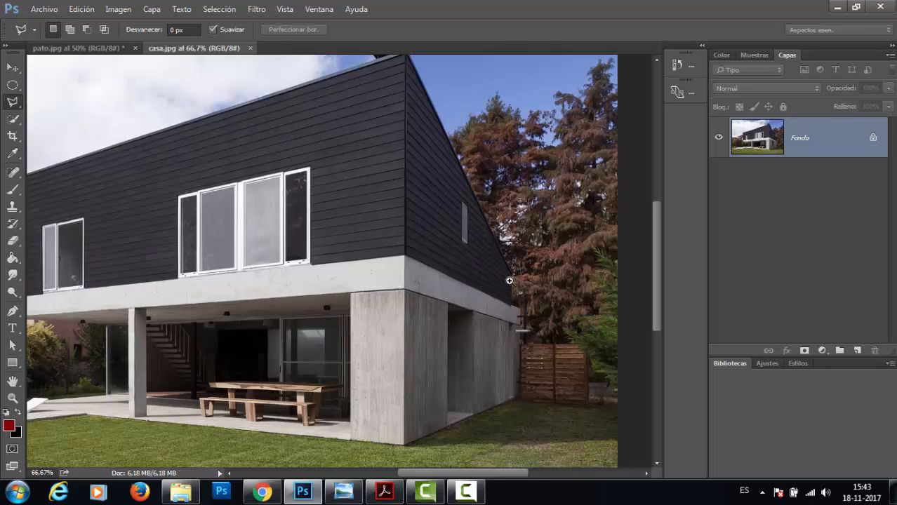
{"action": "scroll", "coordinate": [513, 275], "scroll_direction": "up", "scroll_amount": 2}
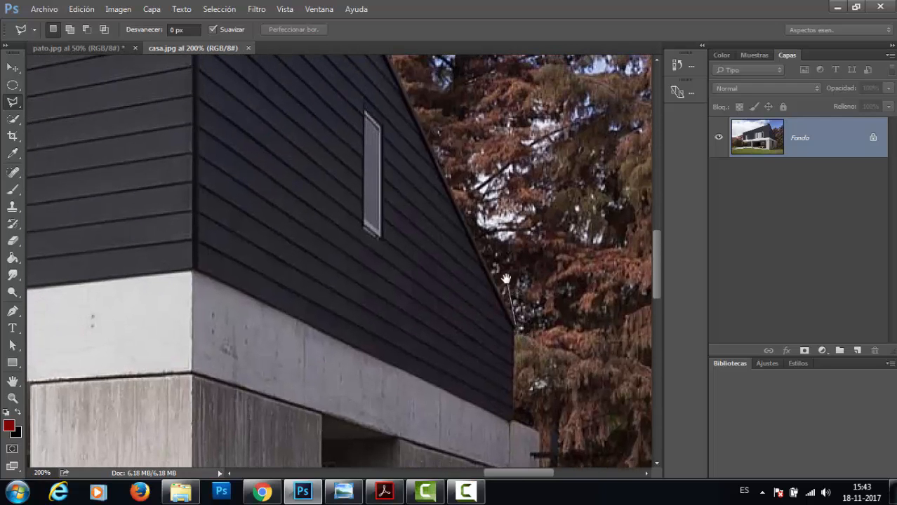
{"action": "left_click_drag", "start_coordinate": [500, 281], "coordinate": [572, 405]}
{"action": "left_click_drag", "start_coordinate": [485, 223], "coordinate": [574, 395]}
{"action": "left_click_drag", "start_coordinate": [491, 200], "coordinate": [566, 398]}
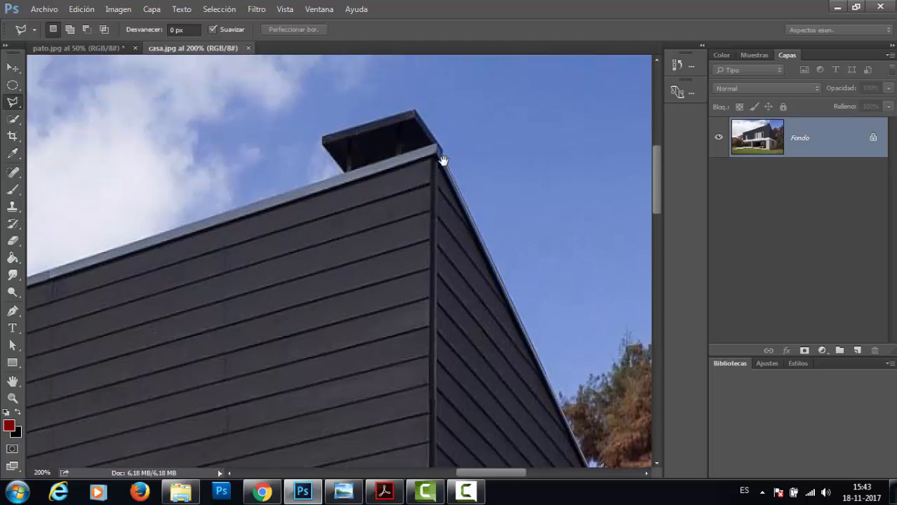
Continue the polygonal lasso outline around the chimney cap's corners and down to its base on the roof.
{"action": "scroll", "coordinate": [442, 161], "scroll_direction": "up", "scroll_amount": 1}
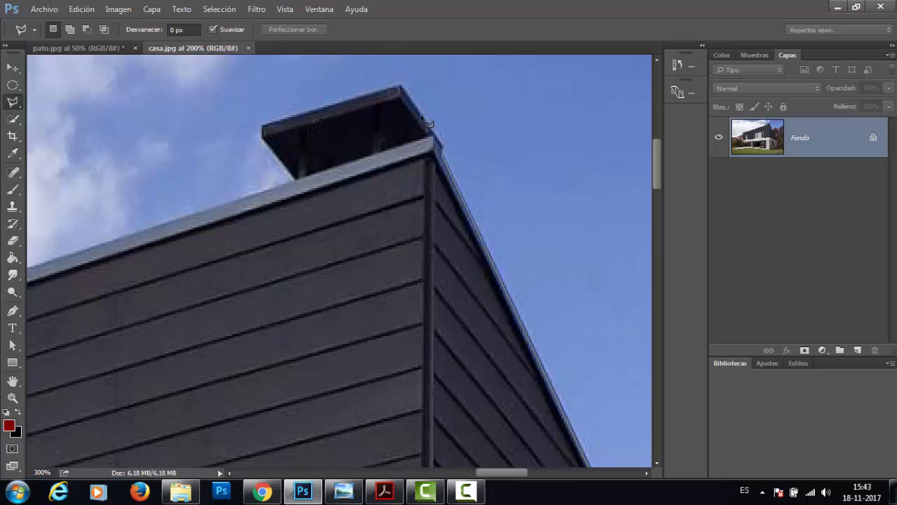
{"action": "left_click", "coordinate": [402, 87]}
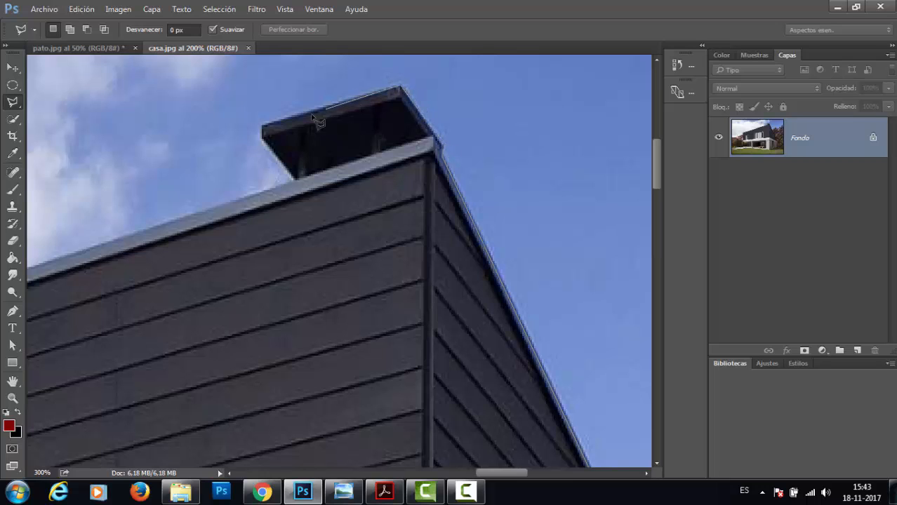
{"action": "left_click", "coordinate": [262, 129]}
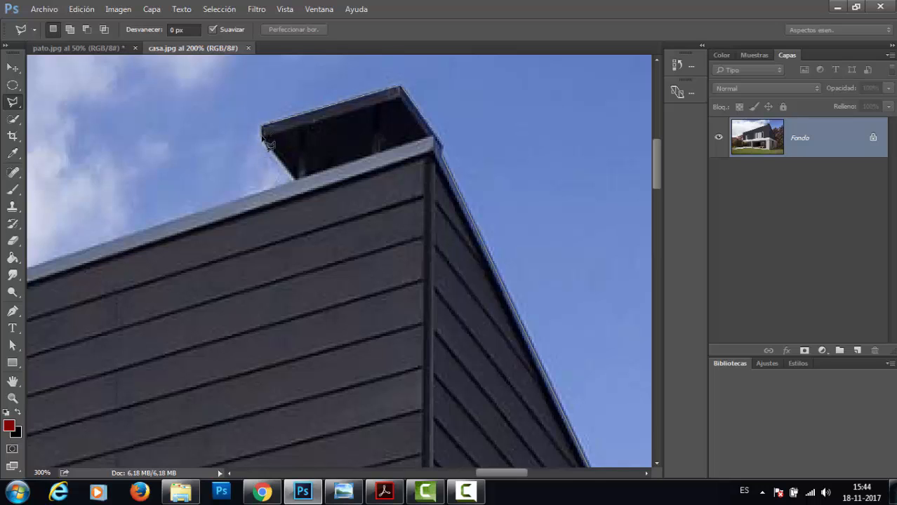
{"action": "key", "text": "ctrl+space"}
{"action": "left_click", "coordinate": [294, 180], "text": "ctrl+alt"}
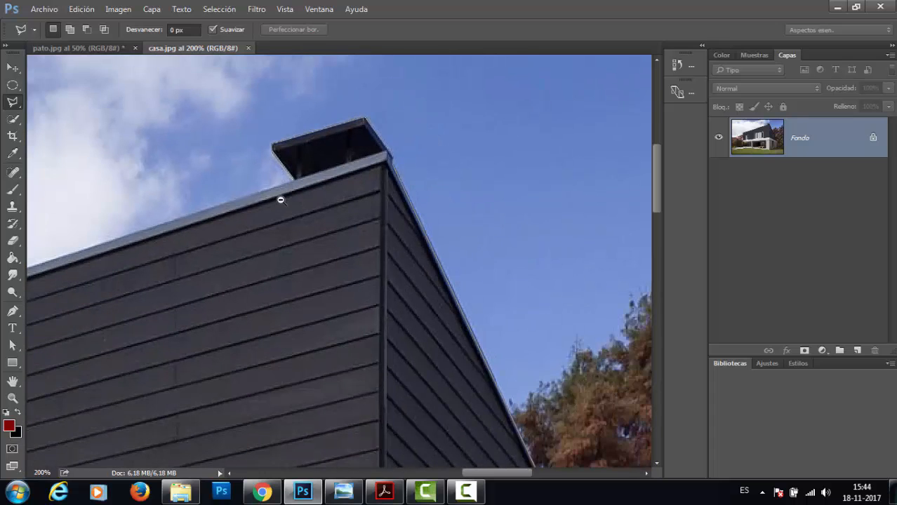
Extend the polygonal outline along the long front roof edge and around the house's upper left corner.
{"action": "left_click", "coordinate": [280, 200], "text": "ctrl+alt"}
{"action": "left_click_drag", "start_coordinate": [258, 204], "coordinate": [611, 158]}
{"action": "left_click_drag", "start_coordinate": [306, 256], "coordinate": [504, 175]}
{"action": "left_click", "coordinate": [277, 248], "text": "ctrl"}
{"action": "left_click", "coordinate": [261, 249], "text": "ctrl"}
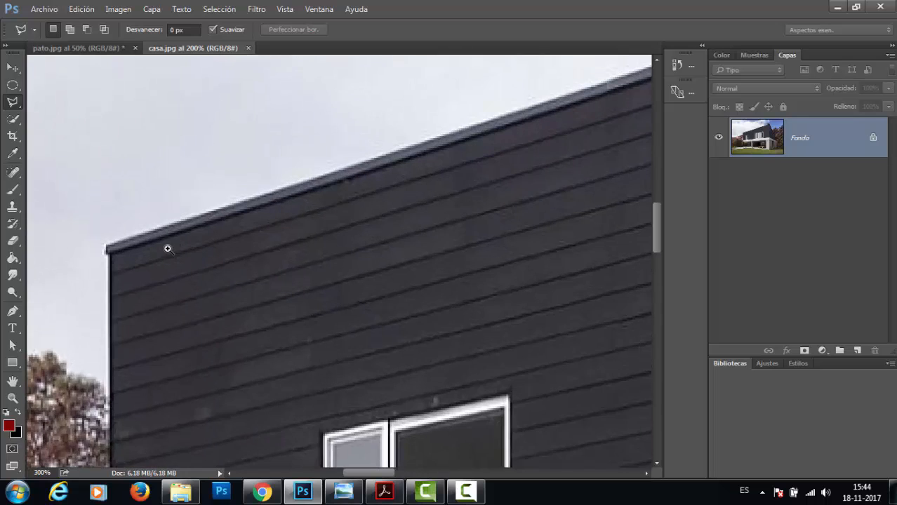
{"action": "left_click", "coordinate": [169, 249], "text": "ctrl"}
{"action": "left_click", "coordinate": [136, 259], "text": "ctrl"}
{"action": "left_click_drag", "start_coordinate": [189, 222], "coordinate": [211, 209]}
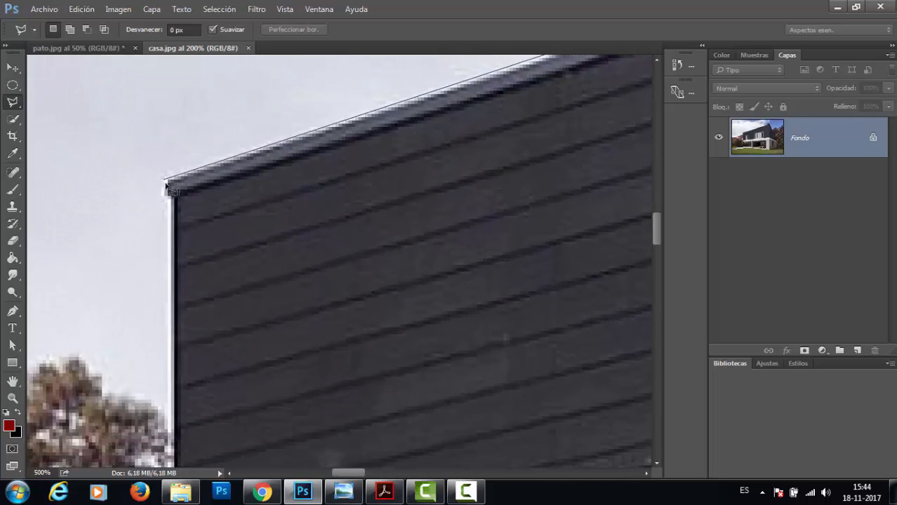
{"action": "left_click", "coordinate": [169, 197]}
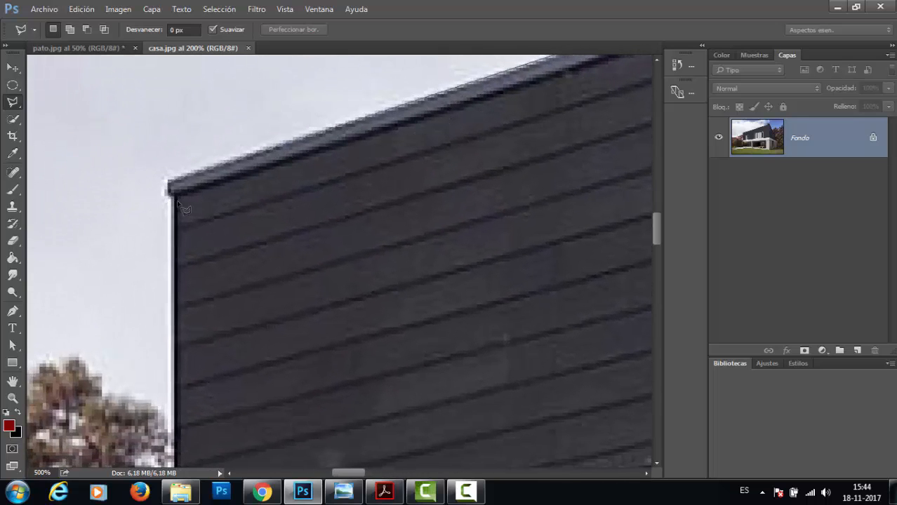
Continue the polygonal outline down the house's left wall to the pillar base and along the grass edge to the image's left border.
{"action": "left_click", "coordinate": [176, 271], "text": "alt"}
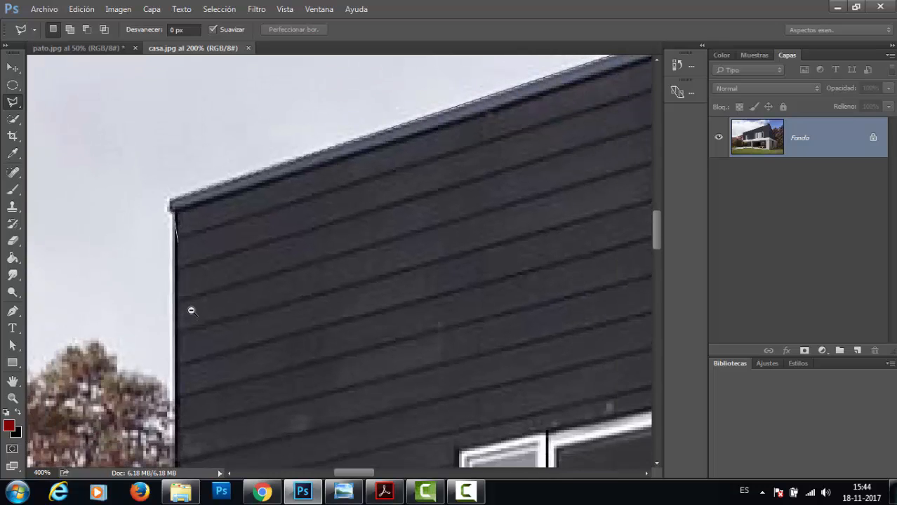
{"action": "left_click", "coordinate": [191, 311], "text": "alt"}
{"action": "left_click", "coordinate": [191, 311], "text": "alt"}
{"action": "left_click_drag", "start_coordinate": [228, 269], "coordinate": [261, 142]}
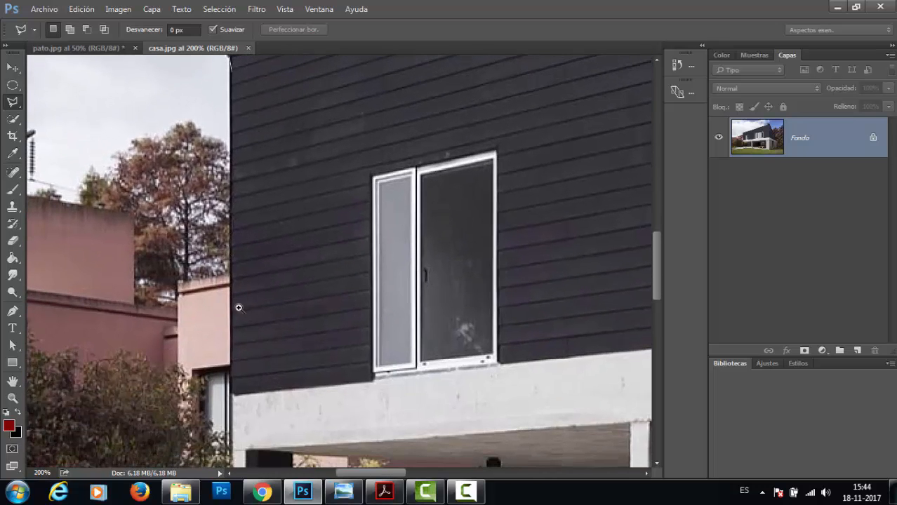
{"action": "left_click_drag", "start_coordinate": [241, 352], "coordinate": [278, 108]}
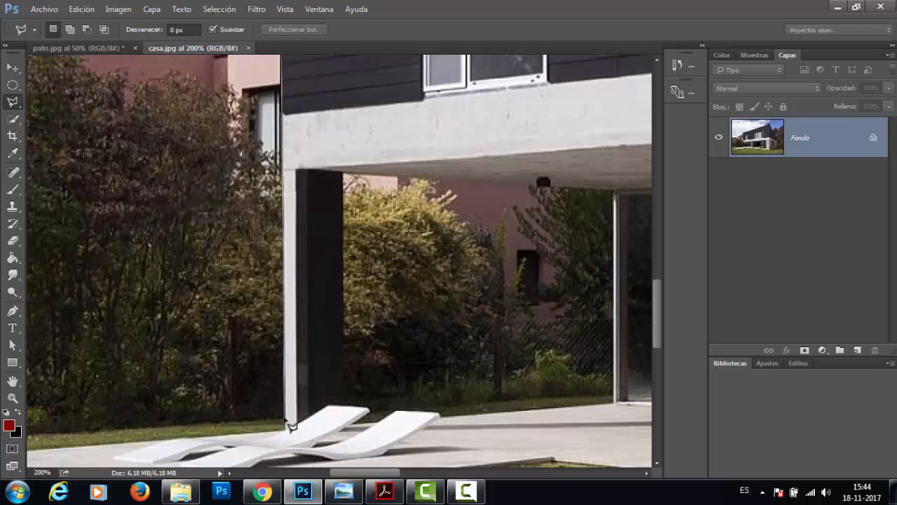
{"action": "left_click_drag", "start_coordinate": [251, 418], "coordinate": [569, 256]}
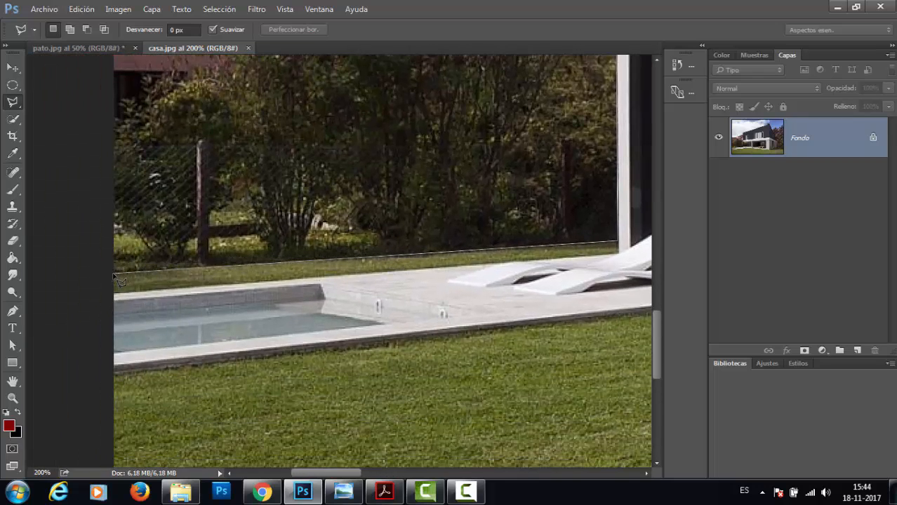
Carry the polygonal outline around the image's lower left corner and along the lawn's bottom edge to the lower right corner.
{"action": "left_click", "coordinate": [132, 298], "text": "alt"}
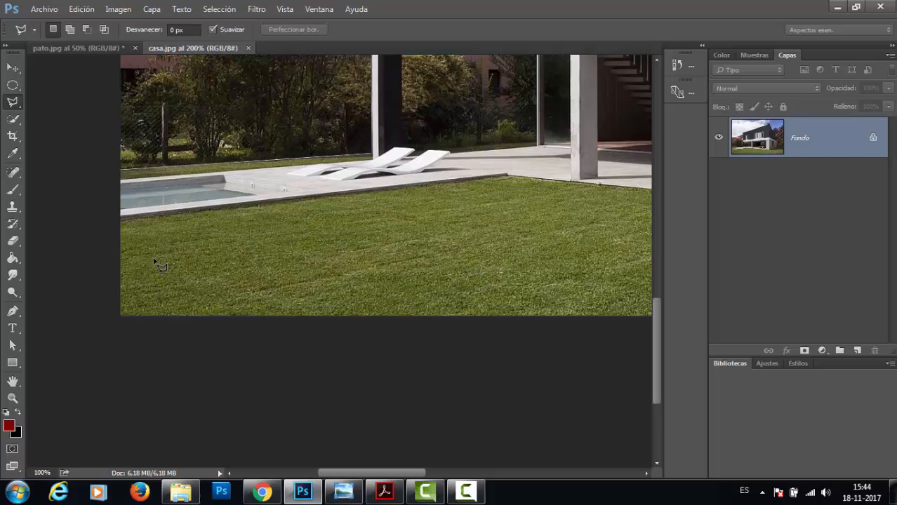
{"action": "left_click", "coordinate": [120, 317]}
{"action": "key", "text": "space"}
{"action": "left_click_drag", "start_coordinate": [453, 344], "coordinate": [318, 347]}
{"action": "left_click_drag", "start_coordinate": [576, 356], "coordinate": [322, 357]}
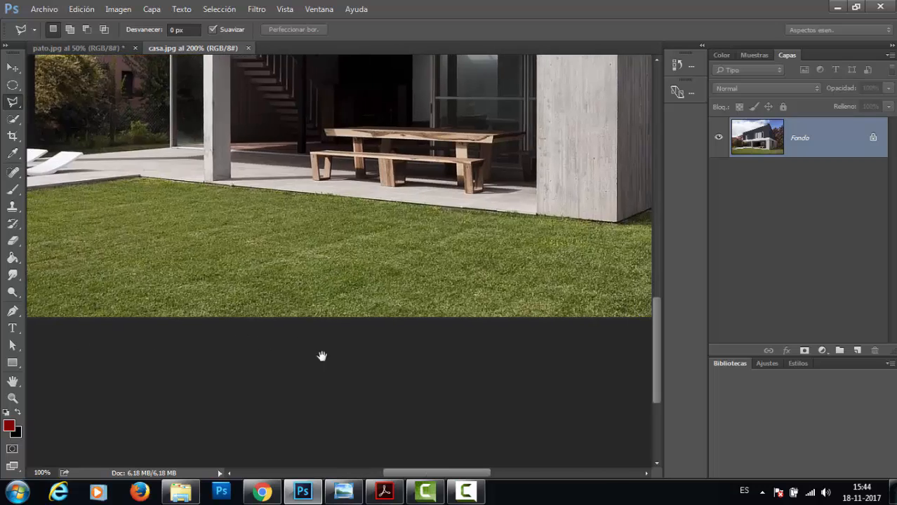
{"action": "left_click_drag", "start_coordinate": [494, 372], "coordinate": [254, 373]}
{"action": "left_click_drag", "start_coordinate": [538, 368], "coordinate": [434, 371]}
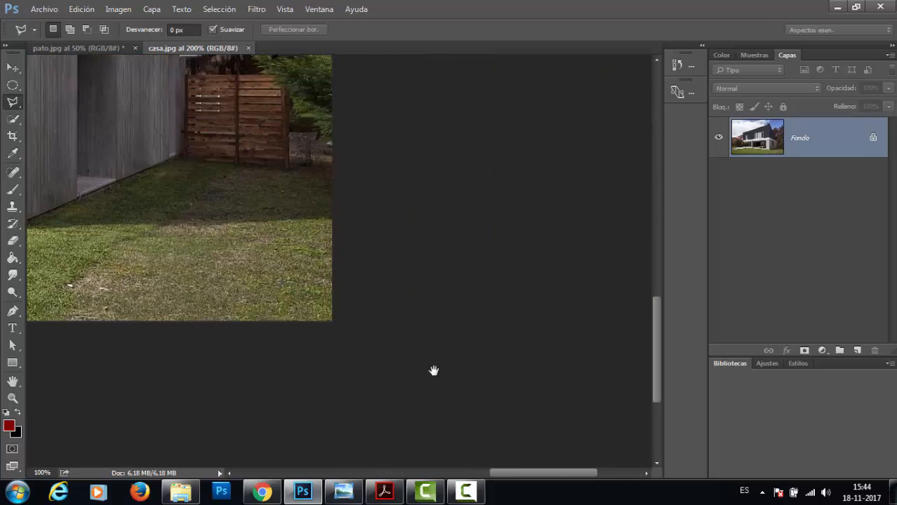
{"action": "left_click", "coordinate": [333, 323]}
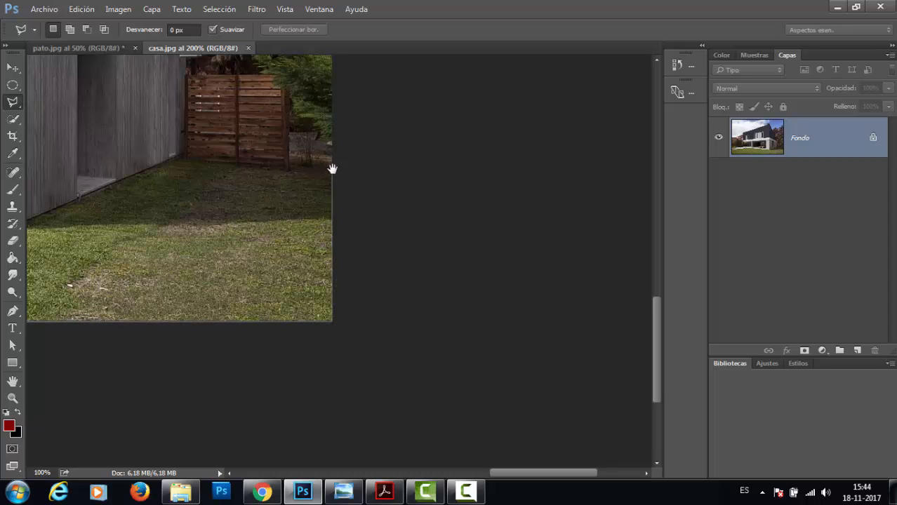
Trace up the image's right edge and around the wooden fence, closing the selection at the house's lower roof corner.
{"action": "scroll", "coordinate": [338, 304], "scroll_direction": "up", "scroll_amount": 3}
{"action": "left_click", "coordinate": [336, 275]}
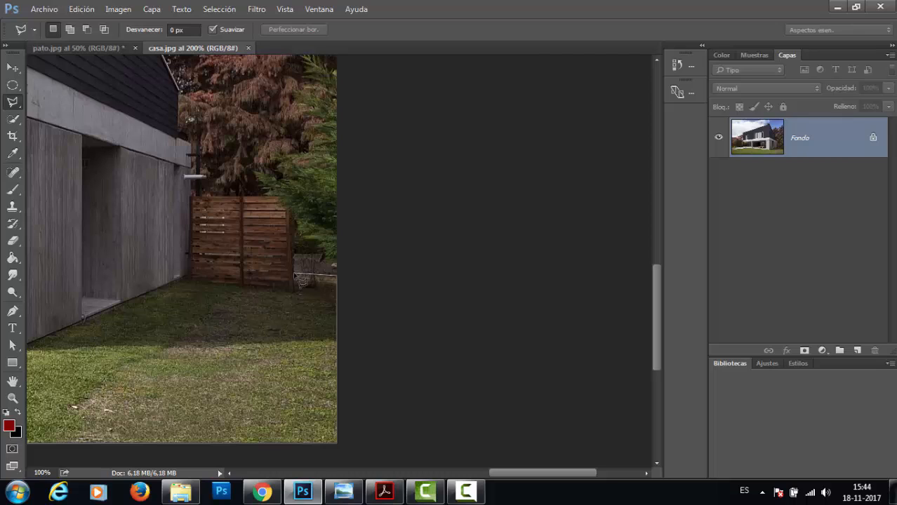
{"action": "left_click", "coordinate": [294, 275]}
{"action": "left_click", "coordinate": [293, 195]}
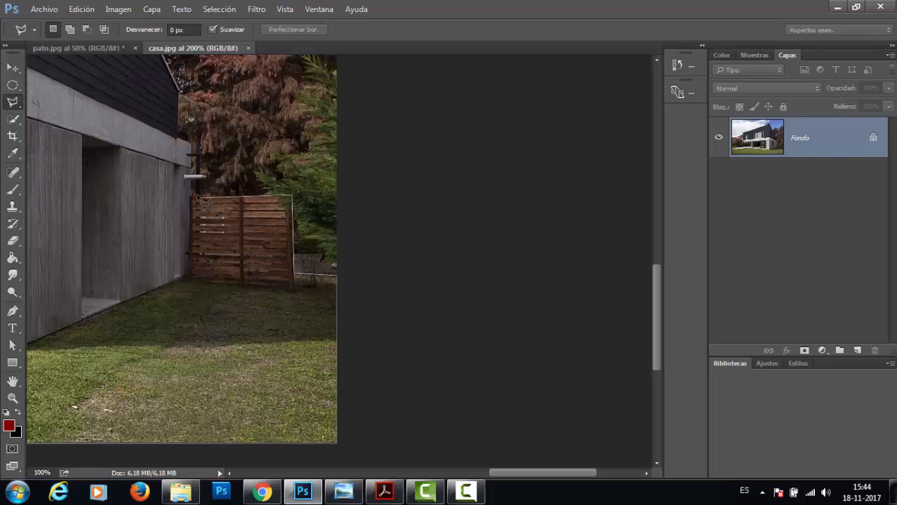
{"action": "left_click", "coordinate": [191, 196]}
{"action": "left_click", "coordinate": [176, 137]}
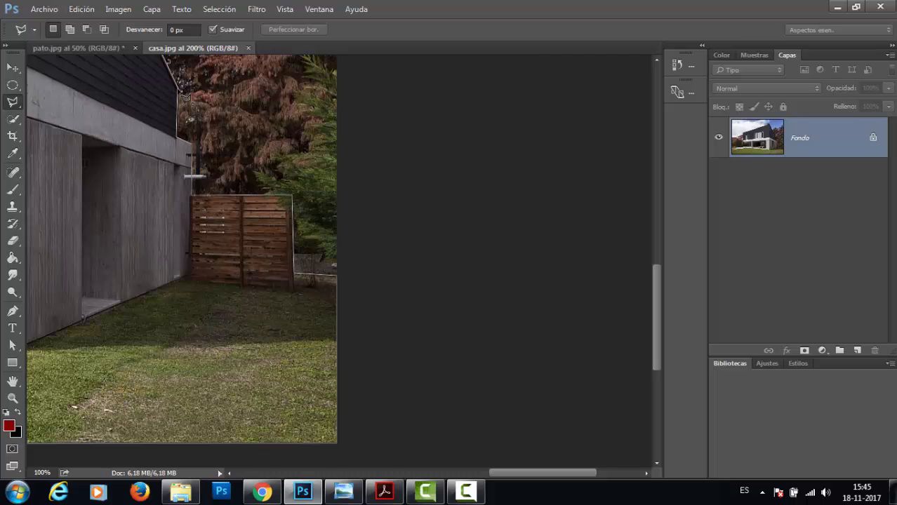
{"action": "left_click", "coordinate": [185, 96]}
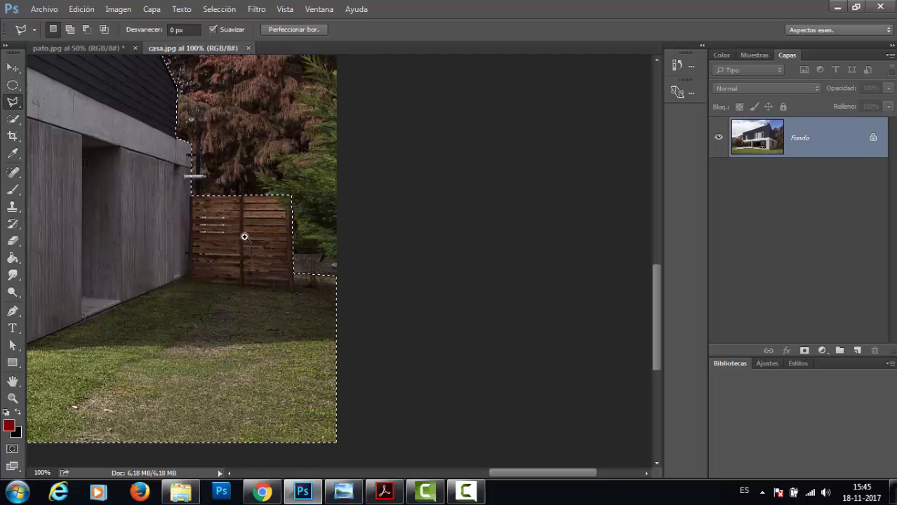
{"action": "key", "text": "ctrl+minus"}
{"action": "key", "text": "ctrl+minus"}
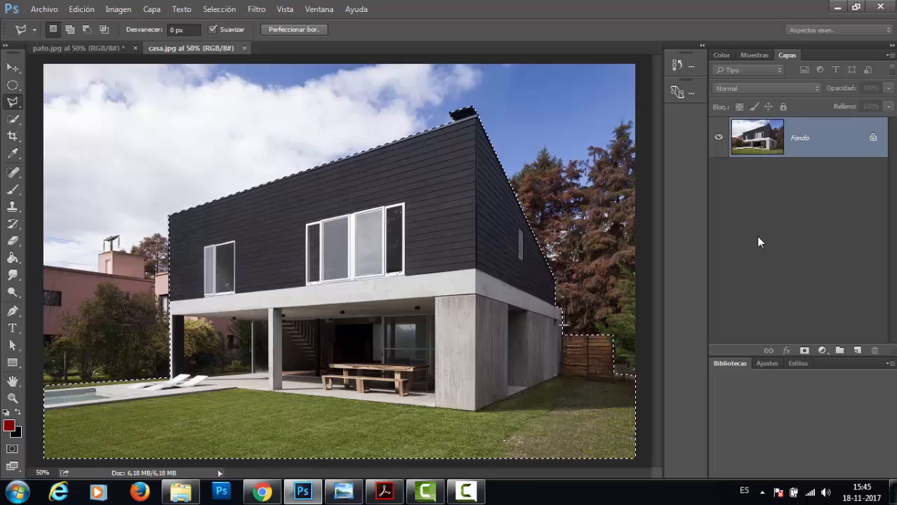
Copy the selected house to a new layer and offset the copy with the Move tool.
{"action": "key", "text": "ctrl+j"}
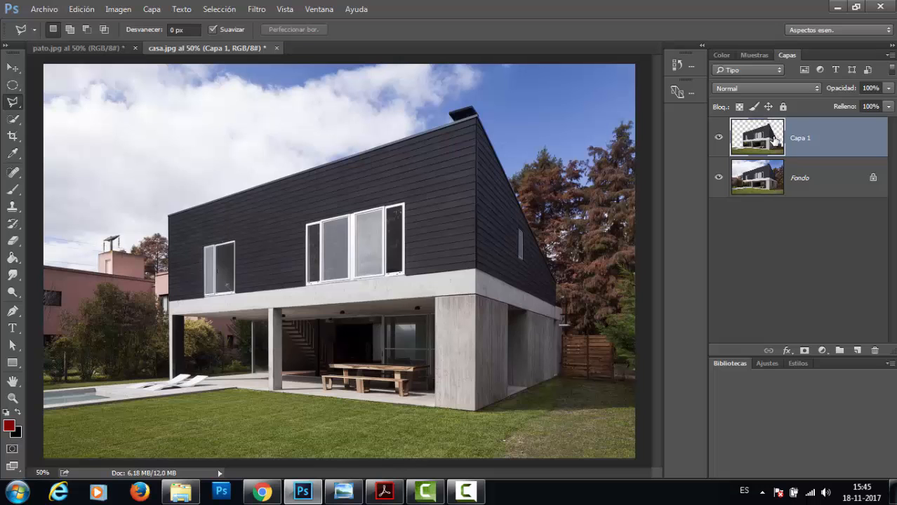
{"action": "left_click", "coordinate": [12, 68]}
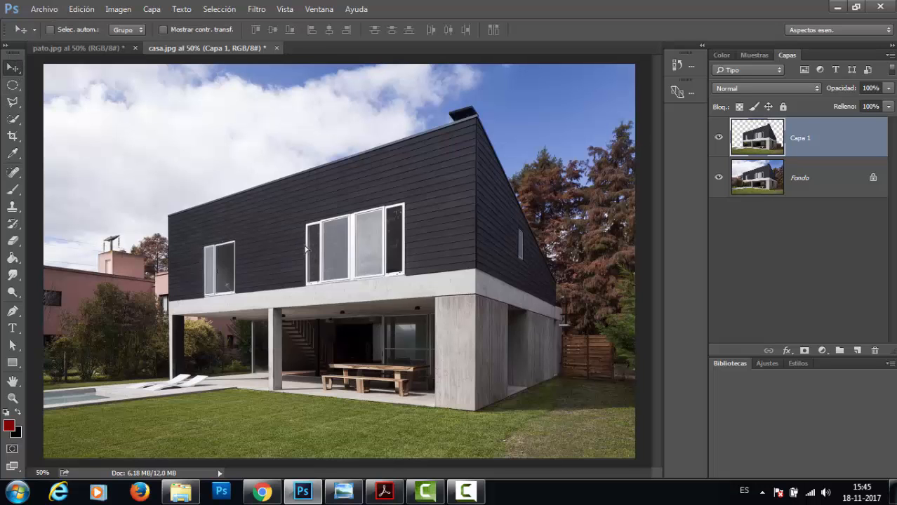
{"action": "left_click_drag", "start_coordinate": [400, 231], "coordinate": [360, 300]}
Delete the copied house layer and step back through the history to the active house selection on the background.
{"action": "left_click_drag", "start_coordinate": [846, 146], "coordinate": [875, 351]}
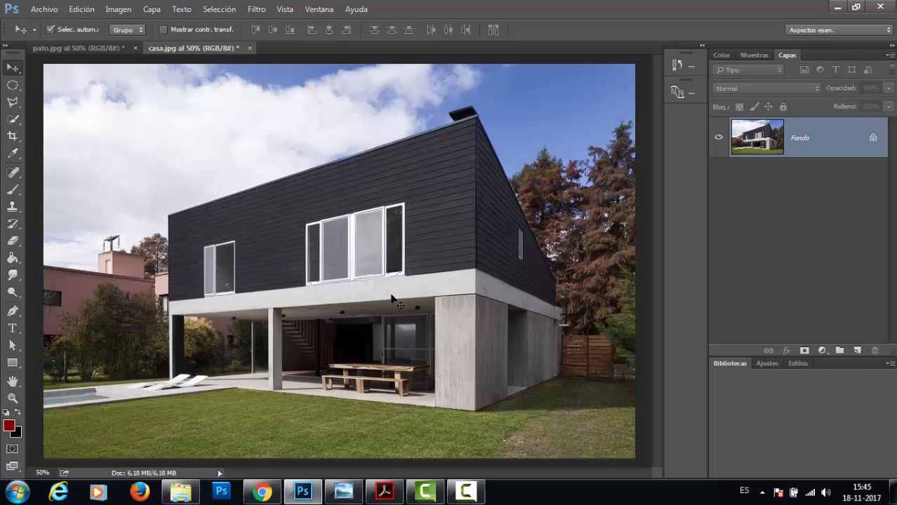
{"action": "key", "text": "ctrl+z"}
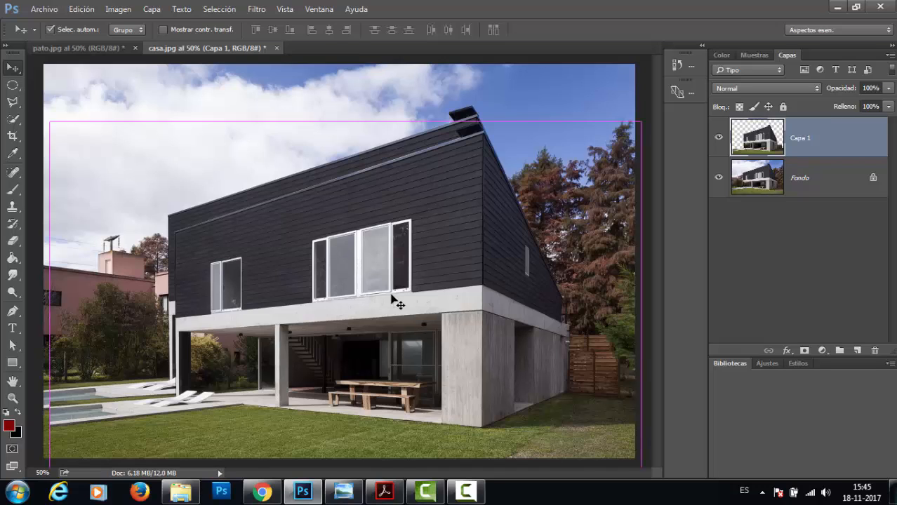
{"action": "key", "text": "ctrl+z"}
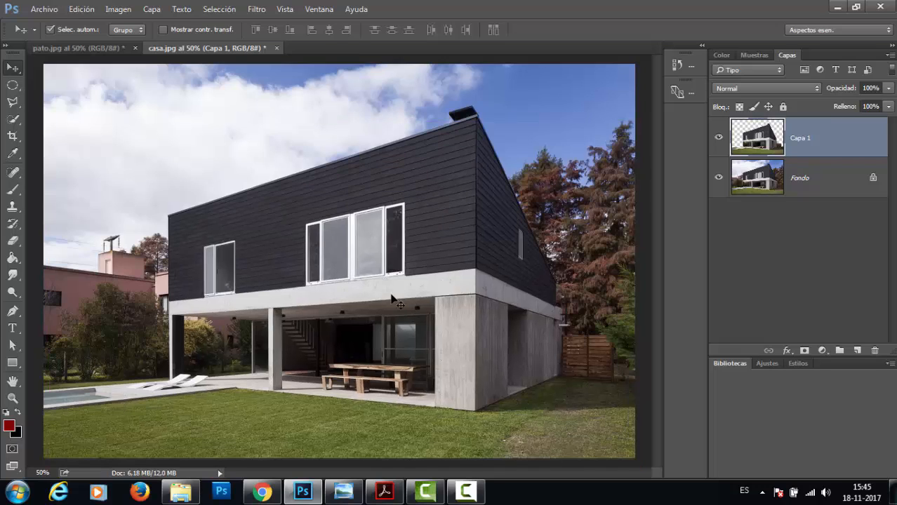
{"action": "key", "text": "ctrl+alt+z"}
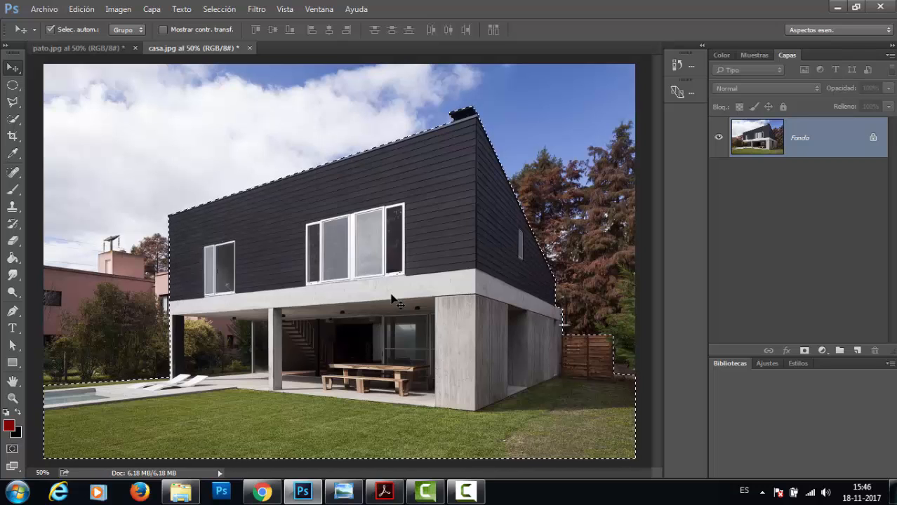
Open the landscape image paisaje.jpg.
{"action": "left_click", "coordinate": [41, 9]}
{"action": "left_click", "coordinate": [51, 36]}
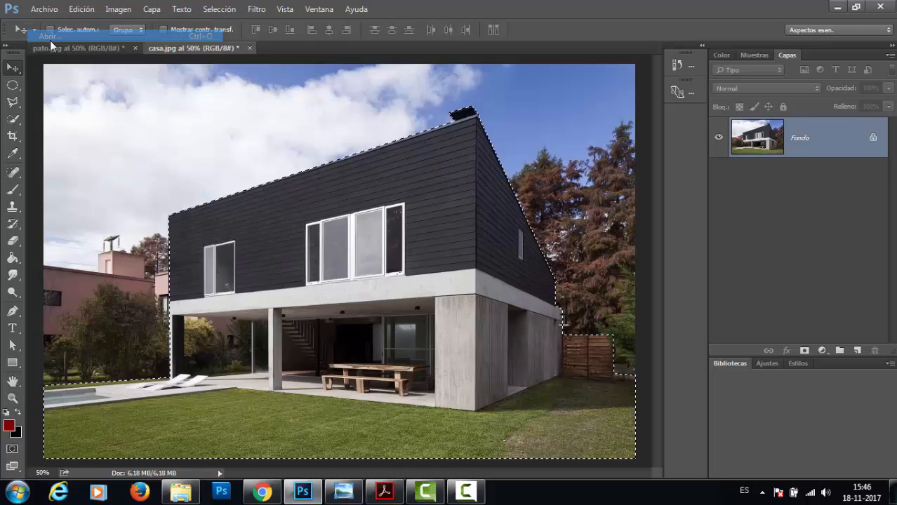
{"action": "left_click_drag", "start_coordinate": [594, 141], "coordinate": [594, 287]}
{"action": "left_click", "coordinate": [337, 254]}
{"action": "left_click", "coordinate": [489, 369]}
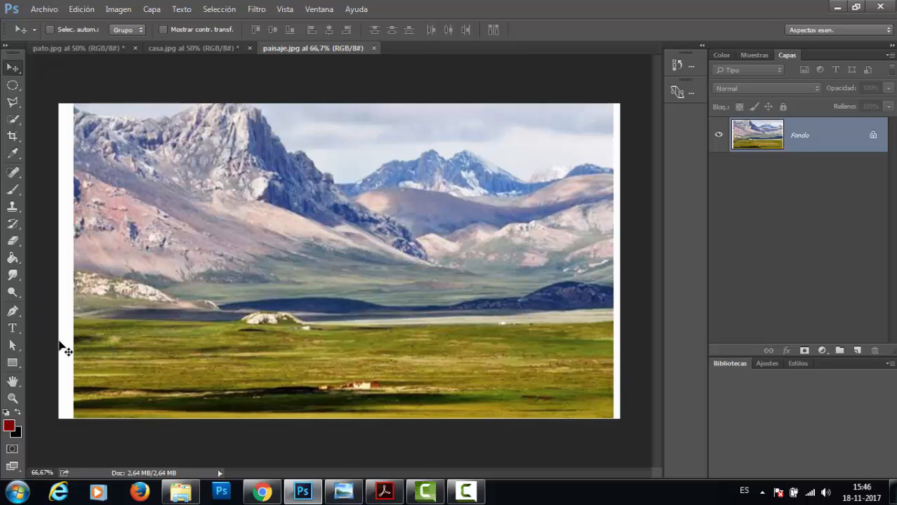
Crop the white strips off both sides of the landscape image.
{"action": "left_click", "coordinate": [12, 137]}
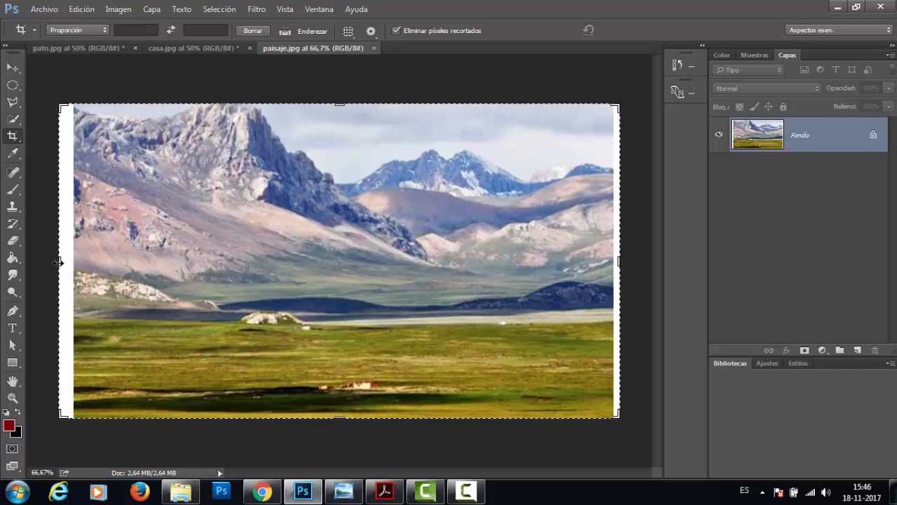
{"action": "left_click_drag", "start_coordinate": [59, 262], "coordinate": [67, 263]}
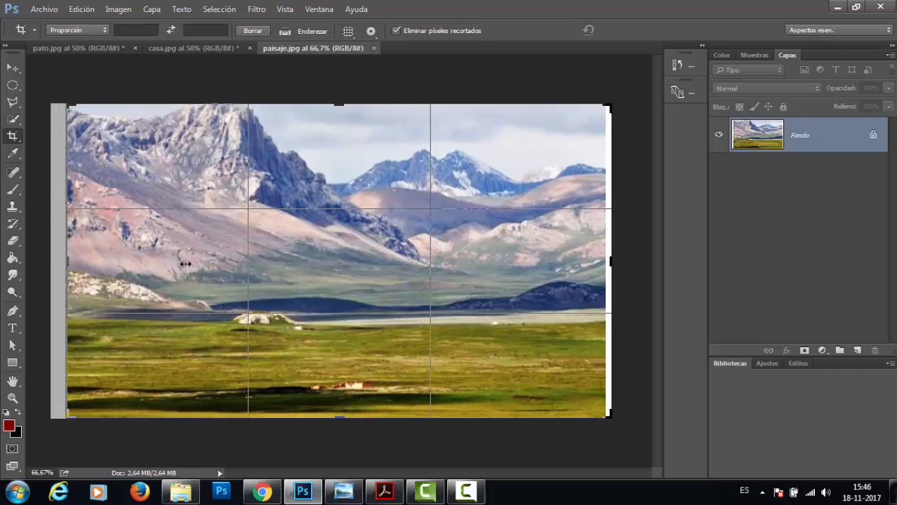
{"action": "left_click_drag", "start_coordinate": [611, 261], "coordinate": [611, 261]}
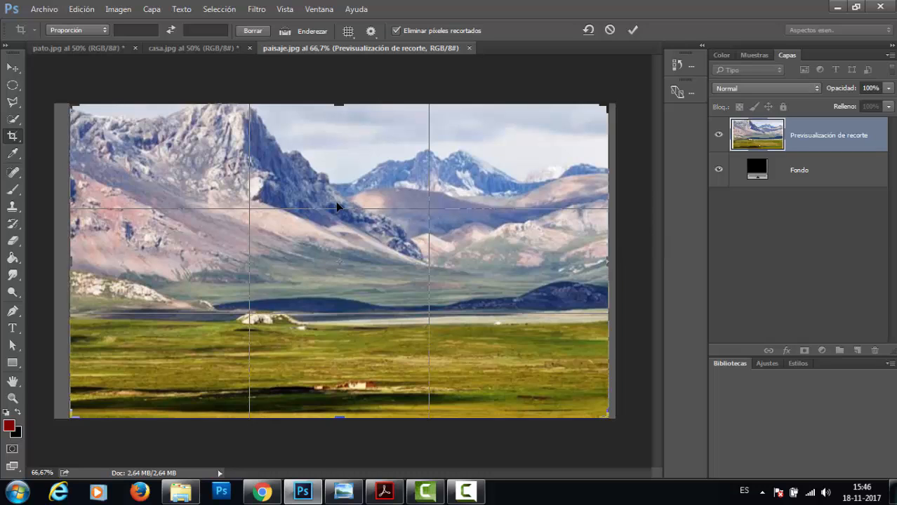
{"action": "key", "text": "Return"}
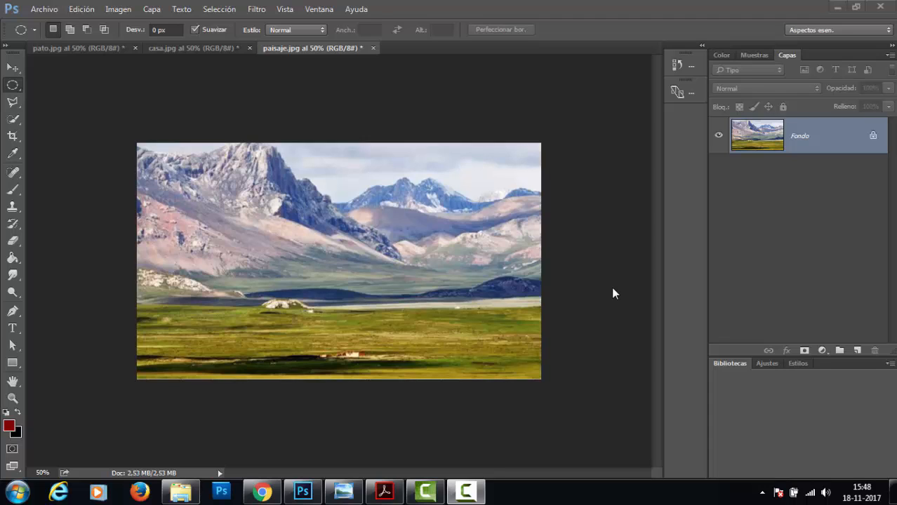
Paste the copied house cutout into paisaje.jpg and move its layer so the house is centred over the landscape.
{"action": "left_click", "coordinate": [521, 277]}
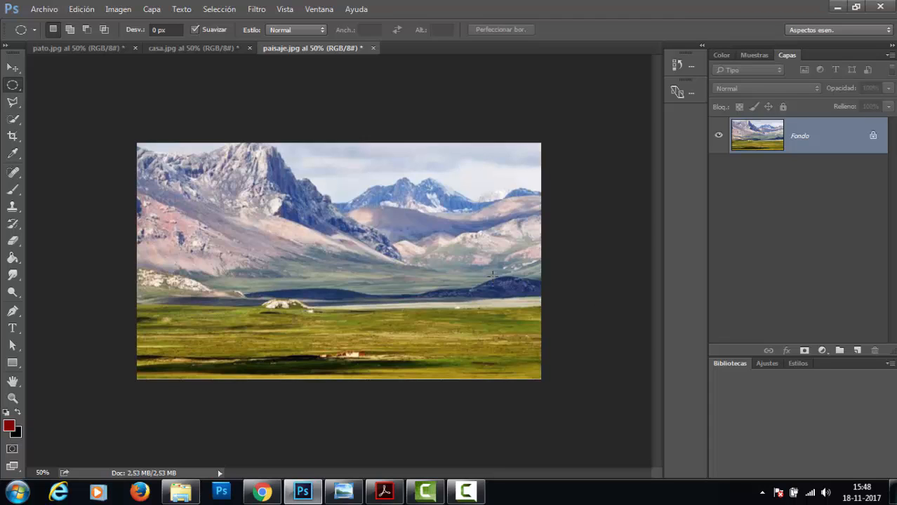
{"action": "key", "text": "ctrl+v"}
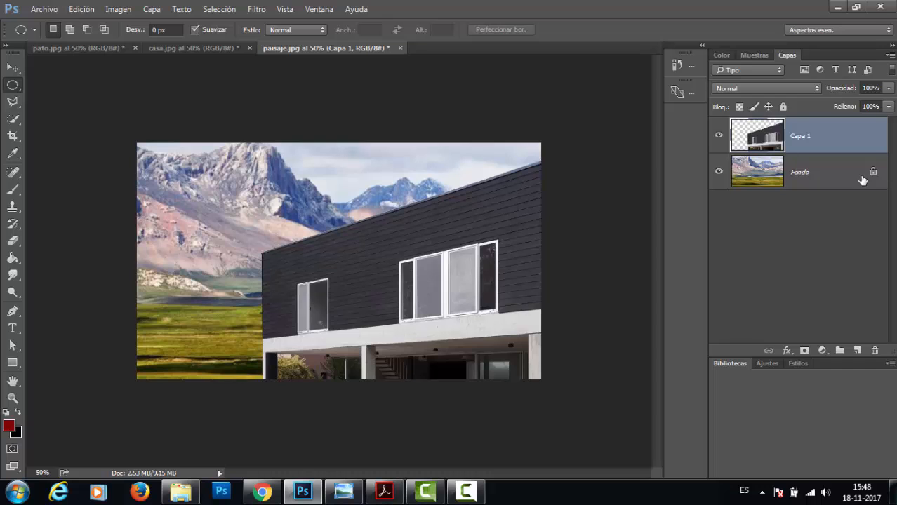
{"action": "left_click", "coordinate": [13, 67]}
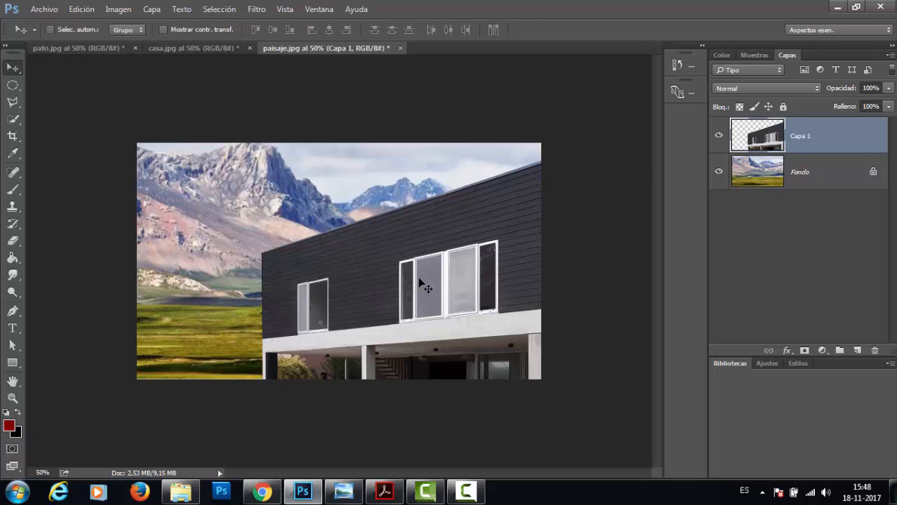
{"action": "left_click_drag", "start_coordinate": [418, 279], "coordinate": [472, 221]}
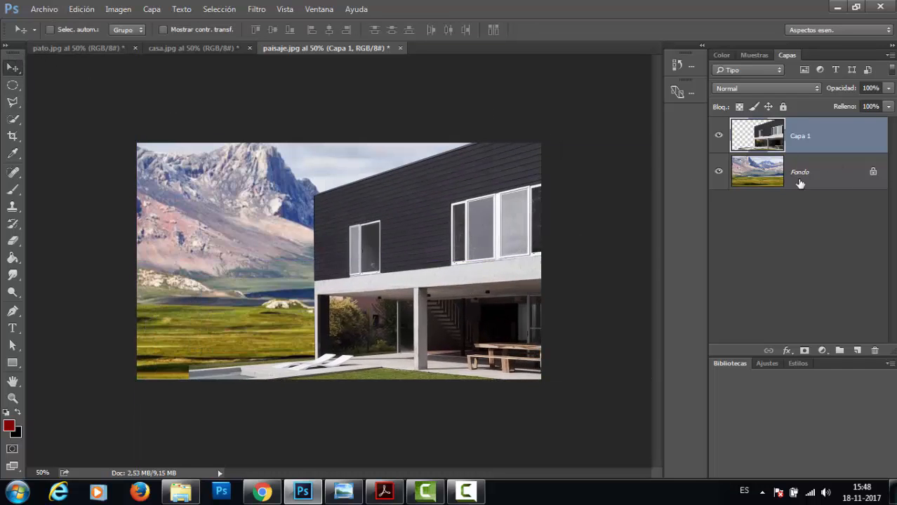
{"action": "left_click", "coordinate": [770, 184]}
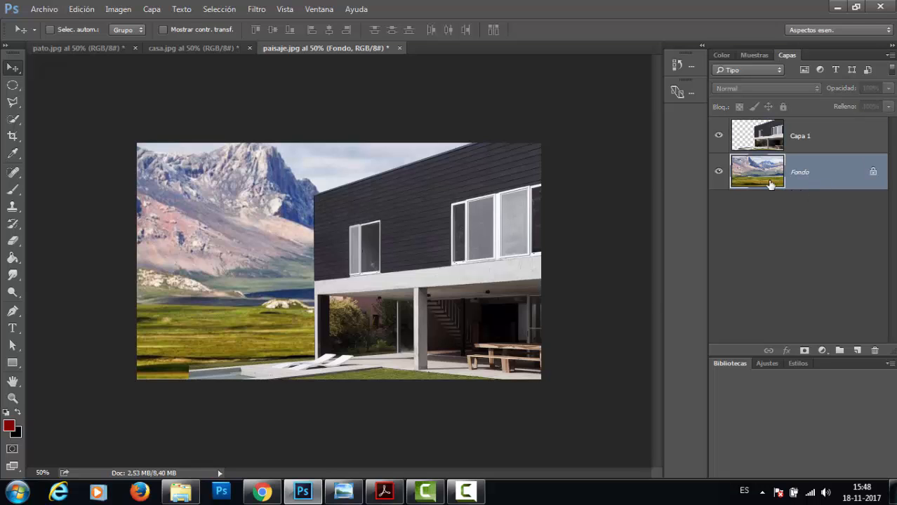
{"action": "left_click", "coordinate": [774, 136]}
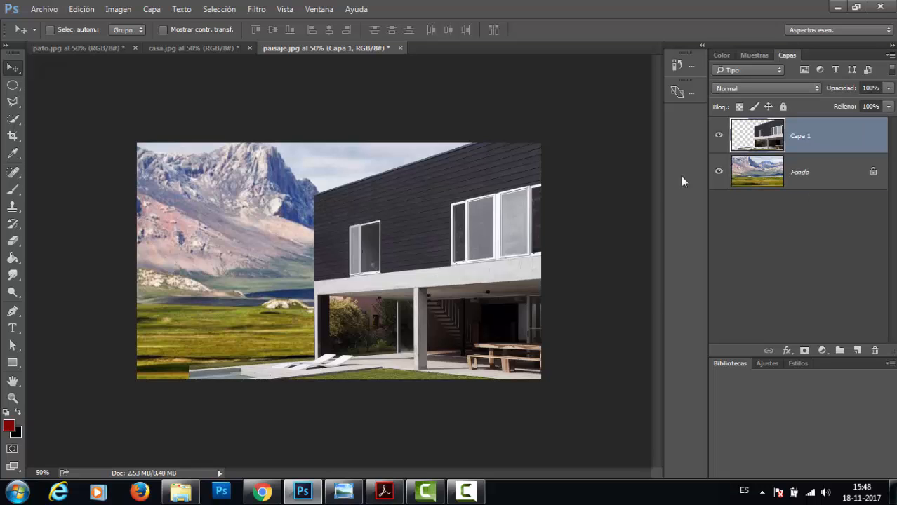
{"action": "left_click_drag", "start_coordinate": [481, 241], "coordinate": [352, 235]}
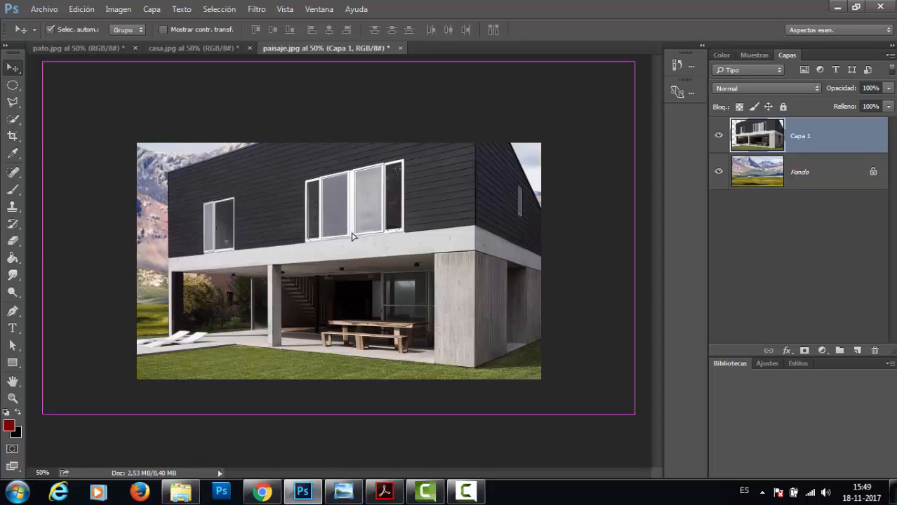
Scale the house layer proportionally to about 68.5% and position it so it spans the landscape canvas, applying the transform.
{"action": "key", "text": "ctrl+t"}
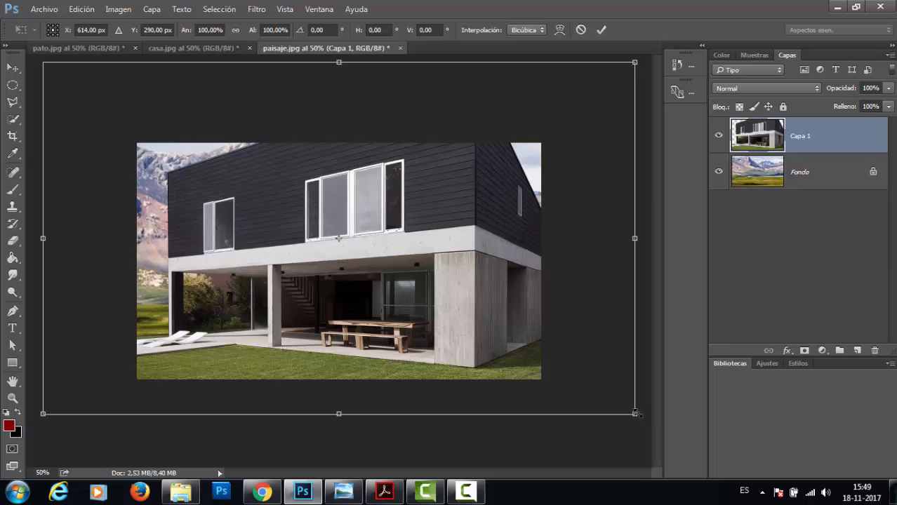
{"action": "left_click_drag", "start_coordinate": [636, 414], "coordinate": [425, 320]}
{"action": "left_click_drag", "start_coordinate": [400, 280], "coordinate": [471, 338]}
{"action": "left_click_drag", "start_coordinate": [472, 344], "coordinate": [472, 345]}
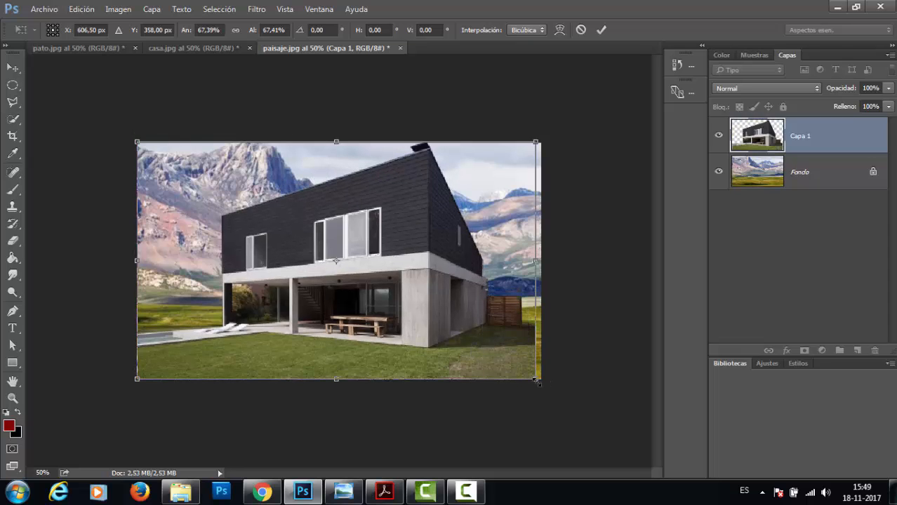
{"action": "left_click_drag", "start_coordinate": [538, 381], "coordinate": [542, 385]}
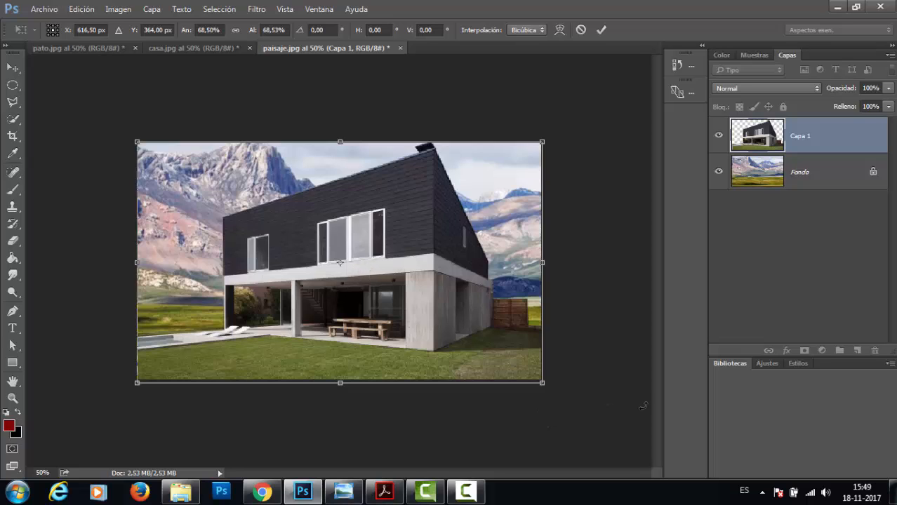
{"action": "key", "text": "Return"}
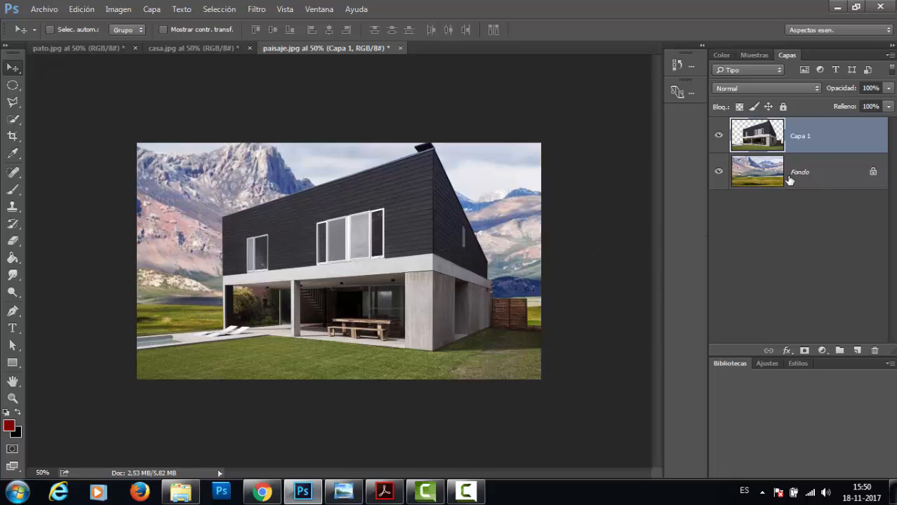
Close paisaje.jpg and casa.jpg without saving their changes, leaving pato.jpg open.
{"action": "left_click", "coordinate": [814, 181]}
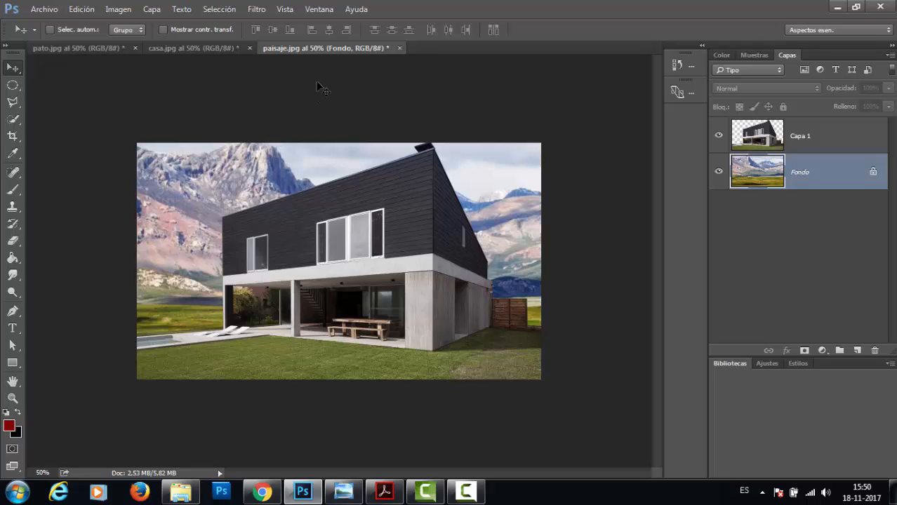
{"action": "left_click", "coordinate": [398, 48]}
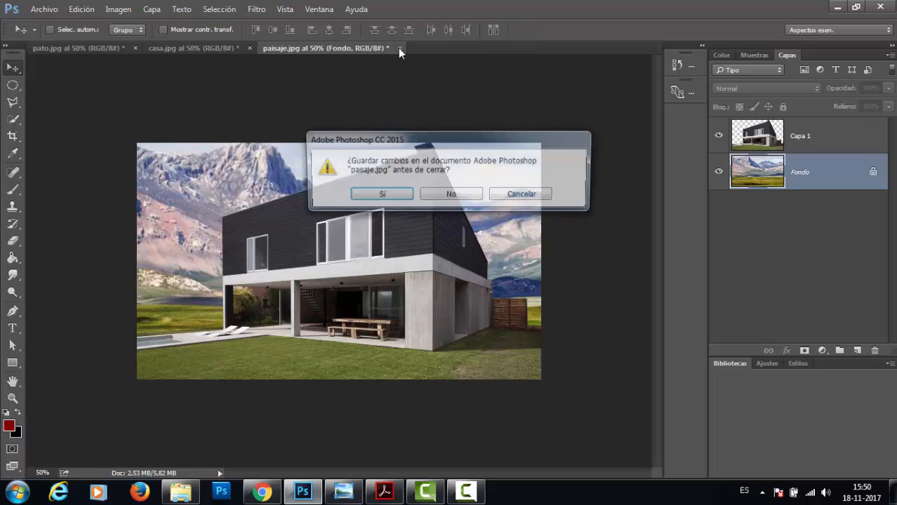
{"action": "left_click", "coordinate": [453, 196]}
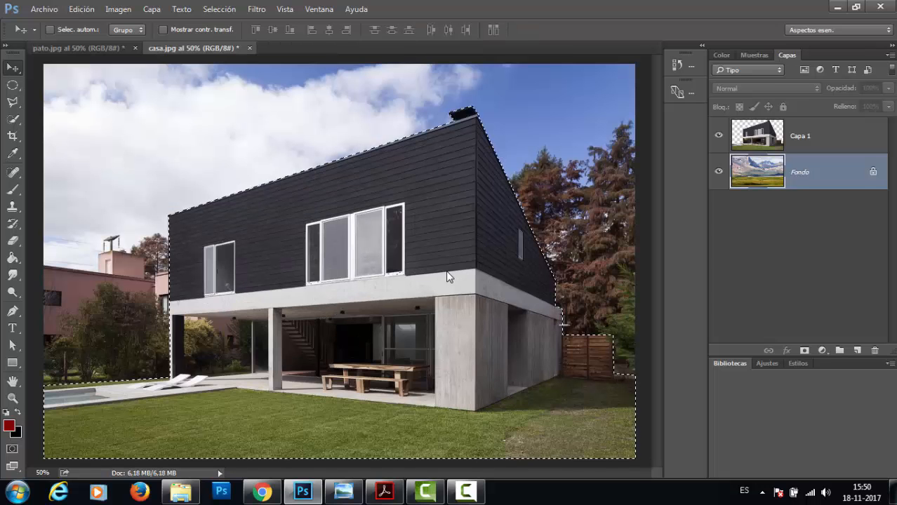
{"action": "left_click", "coordinate": [250, 48]}
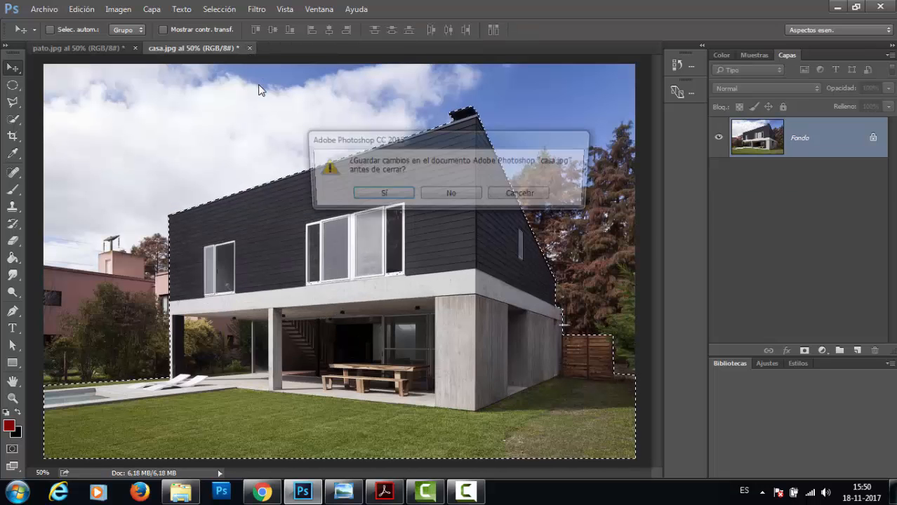
{"action": "left_click", "coordinate": [453, 195]}
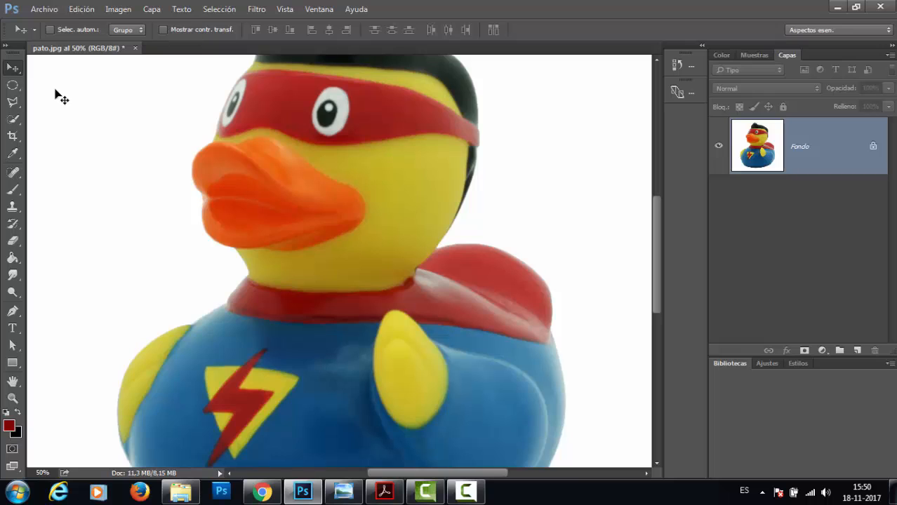
Activate the Magnetic Lasso tool for the duck image and dismiss the Windows colour scheme prompt.
{"action": "left_click_drag", "start_coordinate": [13, 102], "coordinate": [89, 101]}
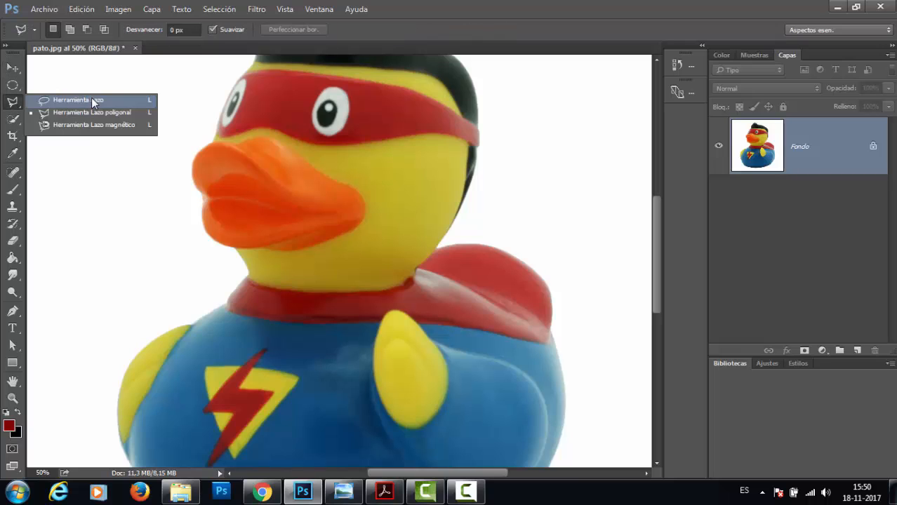
{"action": "left_click_drag", "start_coordinate": [92, 101], "coordinate": [87, 113]}
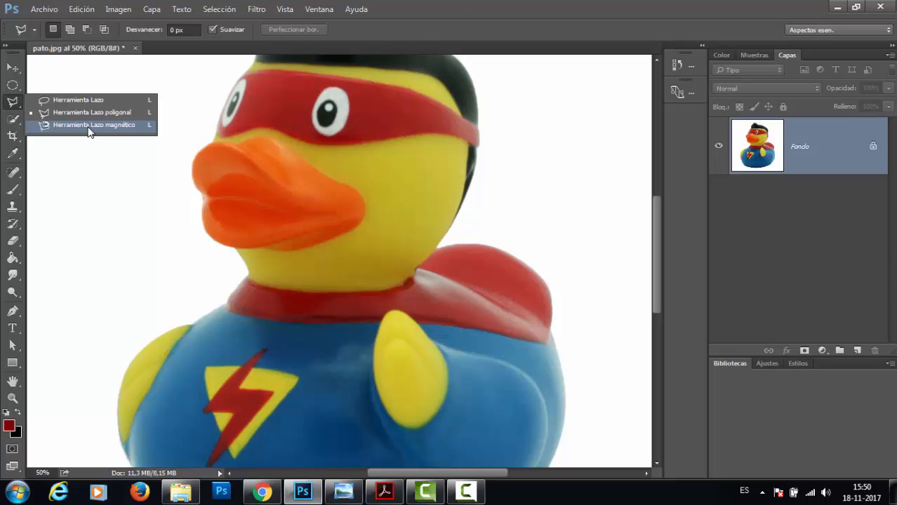
{"action": "left_click", "coordinate": [89, 125]}
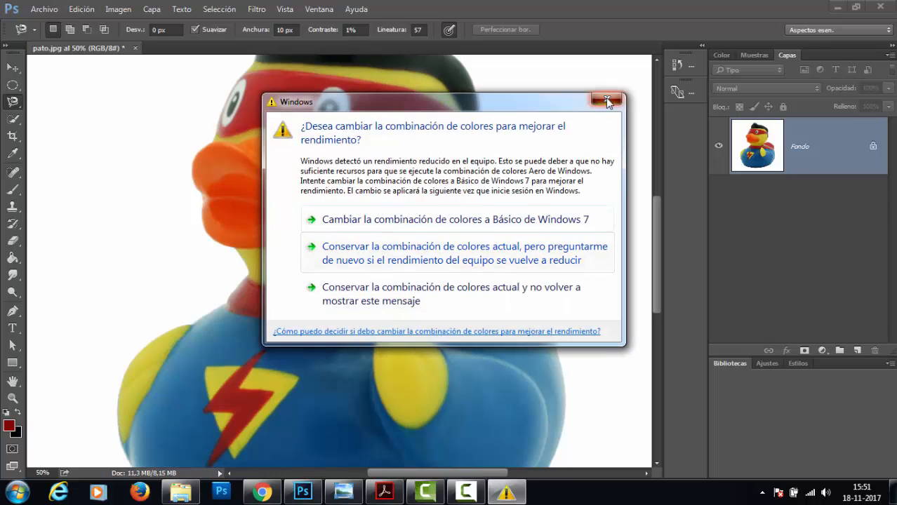
{"action": "left_click", "coordinate": [460, 265]}
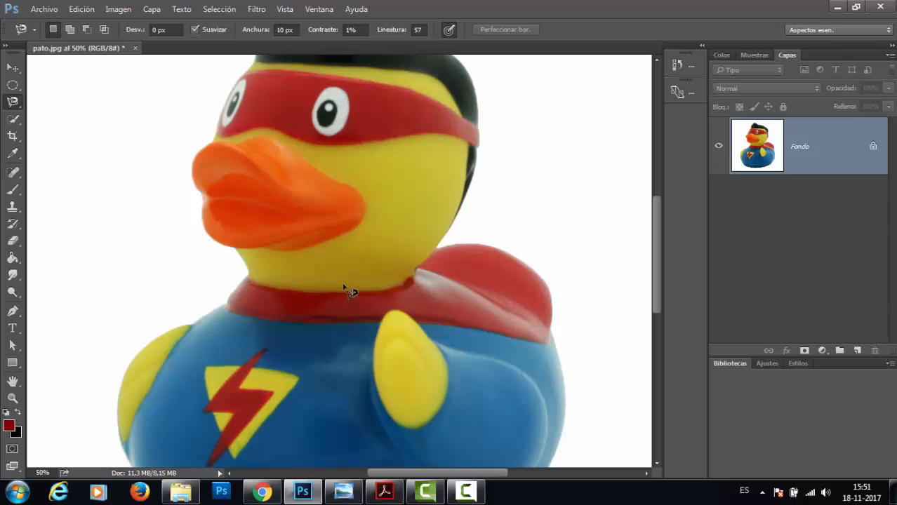
Trace around the duck's head and upper chest with the Magnetic Lasso, closing the outline at its starting point by the cape.
{"action": "left_click_drag", "start_coordinate": [437, 218], "coordinate": [428, 290]}
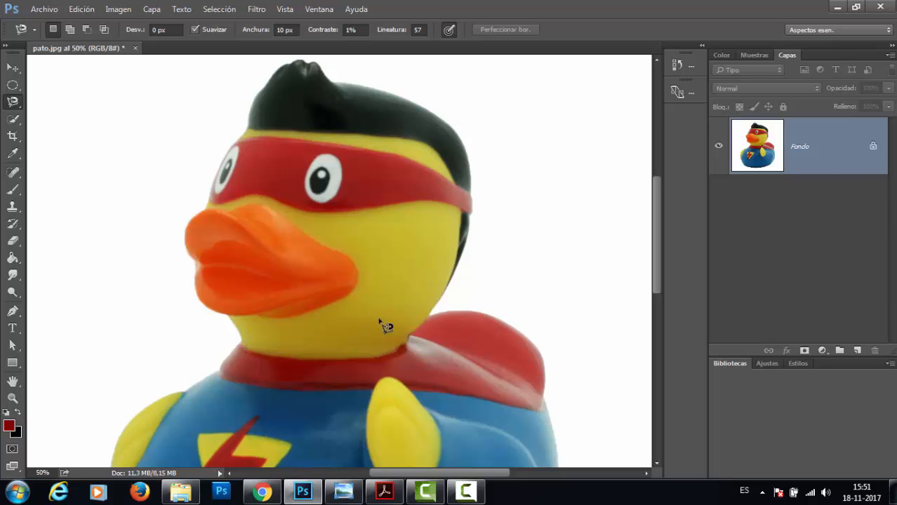
{"action": "left_click", "coordinate": [431, 314]}
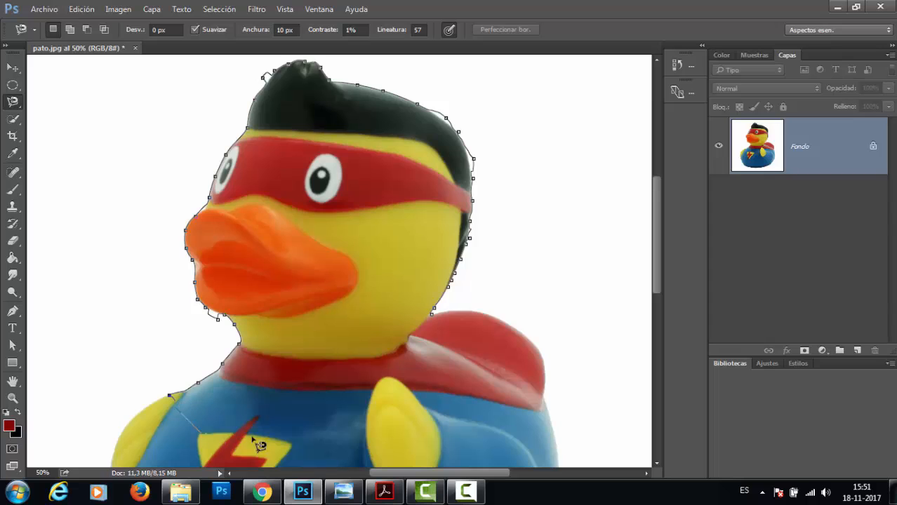
{"action": "left_click", "coordinate": [431, 315]}
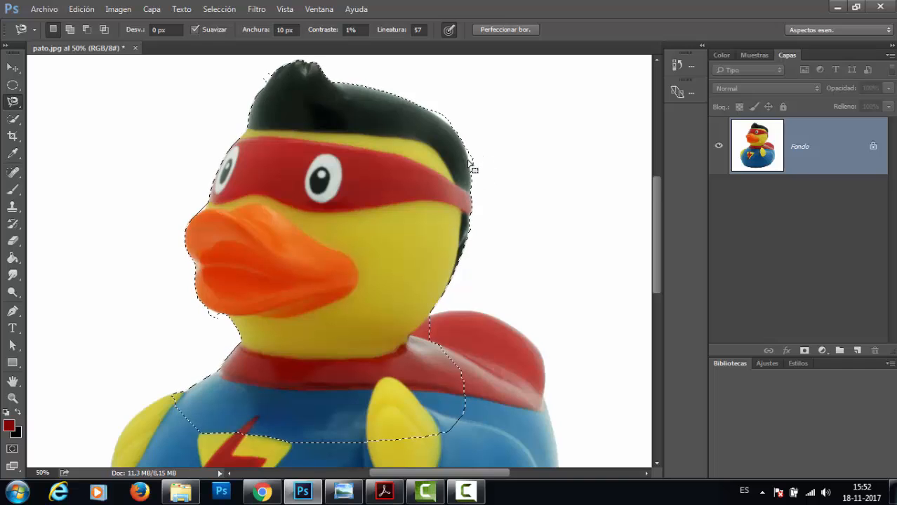
{"action": "left_click", "coordinate": [458, 495]}
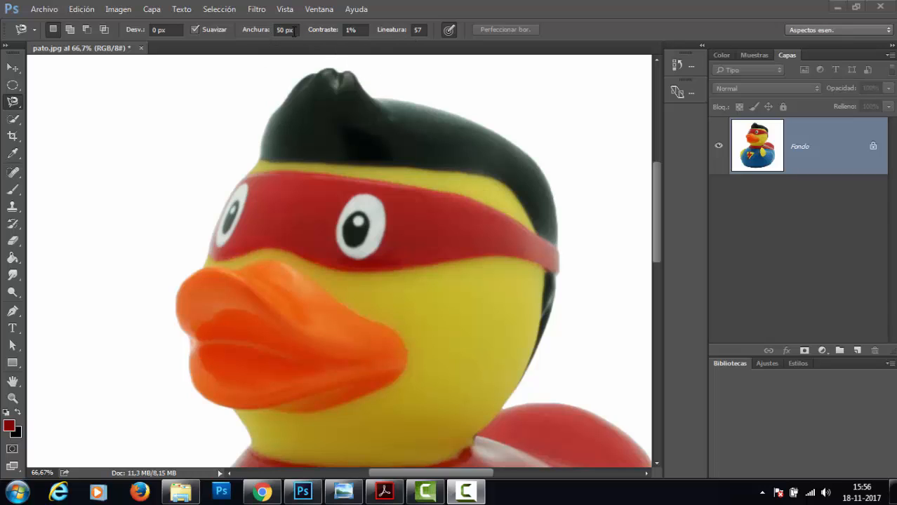
Enter 70 as the Magnetic Lasso width and dismiss the value warning.
{"action": "left_click", "coordinate": [258, 32]}
{"action": "left_click", "coordinate": [265, 32]}
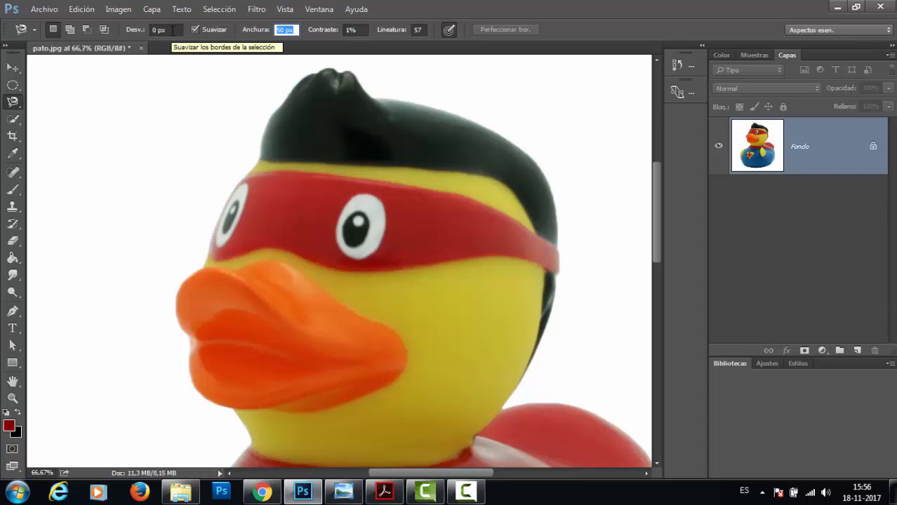
{"action": "type", "text": "70"}
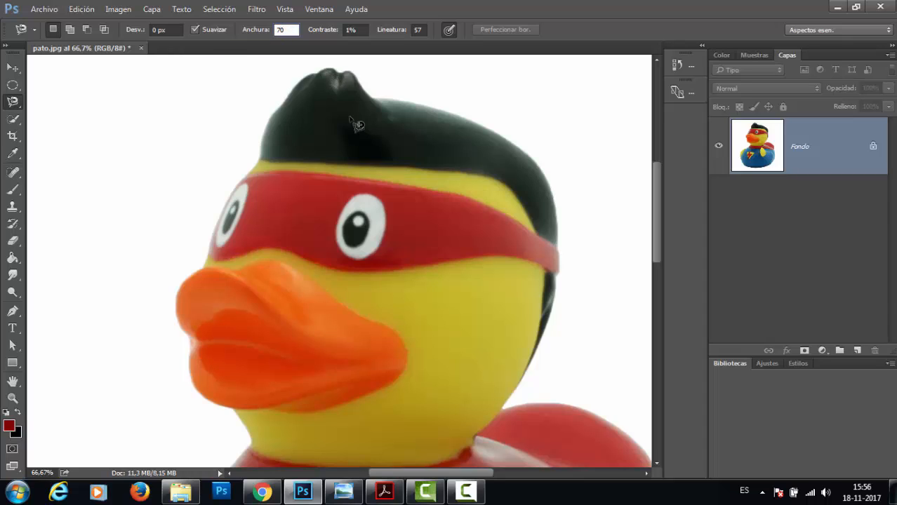
{"action": "key", "text": "Return"}
{"action": "key", "text": "space"}
{"action": "left_click", "coordinate": [422, 348], "text": "alt"}
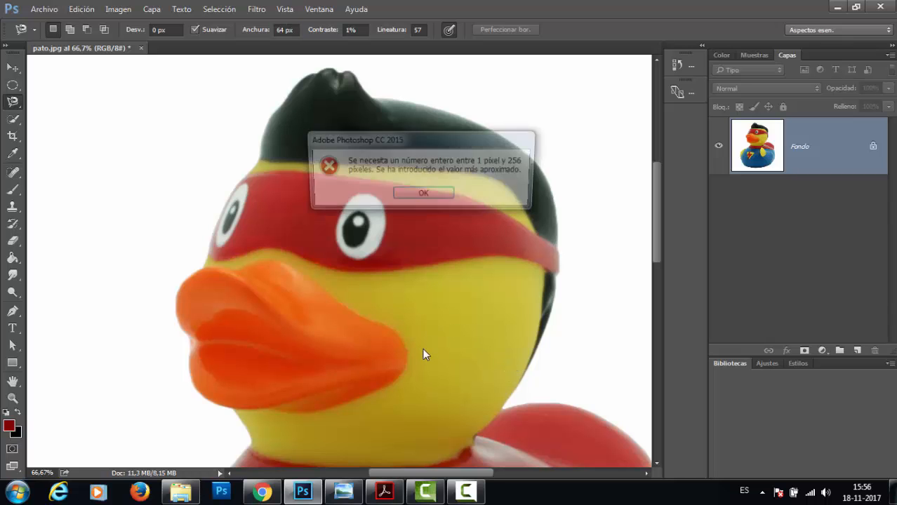
{"action": "left_click", "coordinate": [436, 199]}
Select the yellow triangle and red lightning bolt emblem on the duck's chest by tracing its outline with the Magnetic Lasso.
{"action": "key", "text": "space"}
{"action": "left_click_drag", "start_coordinate": [496, 299], "coordinate": [550, 158]}
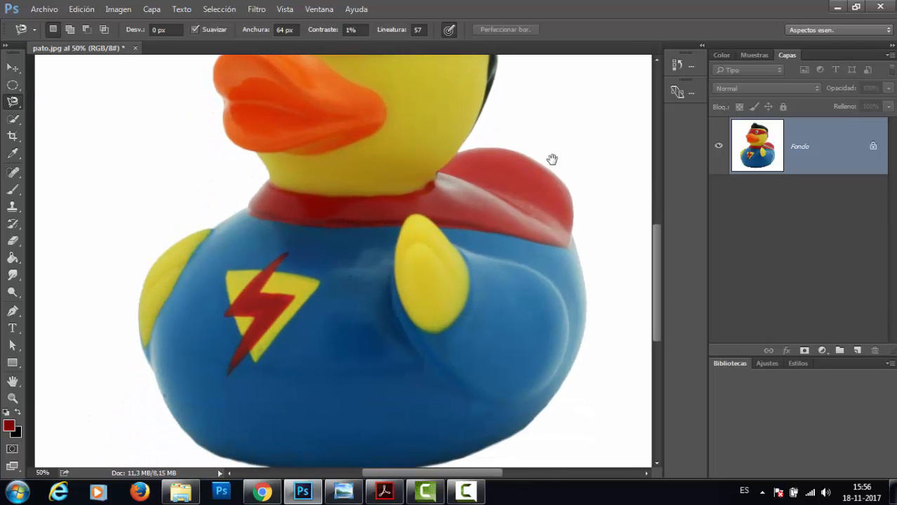
{"action": "left_click_drag", "start_coordinate": [524, 246], "coordinate": [549, 261]}
{"action": "left_click", "coordinate": [335, 335], "text": "ctrl"}
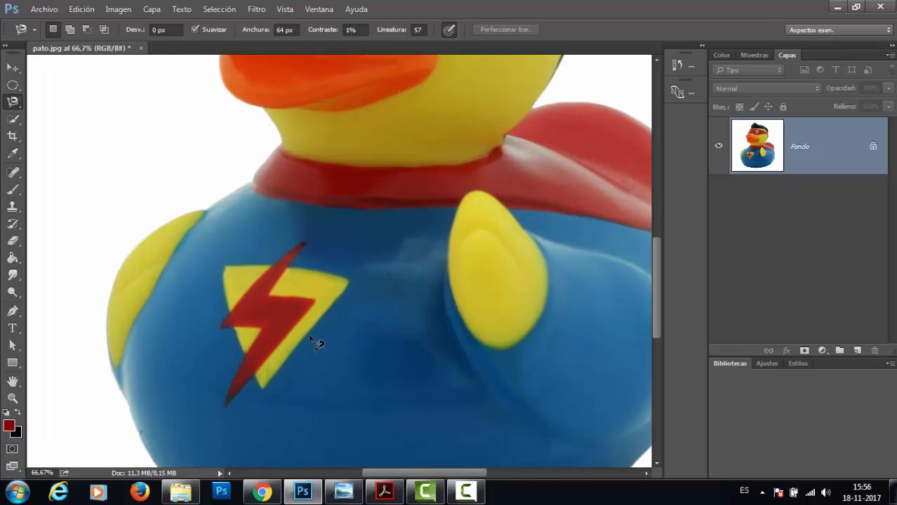
{"action": "left_click", "coordinate": [279, 372]}
{"action": "left_click", "coordinate": [346, 281]}
{"action": "left_click", "coordinate": [306, 244]}
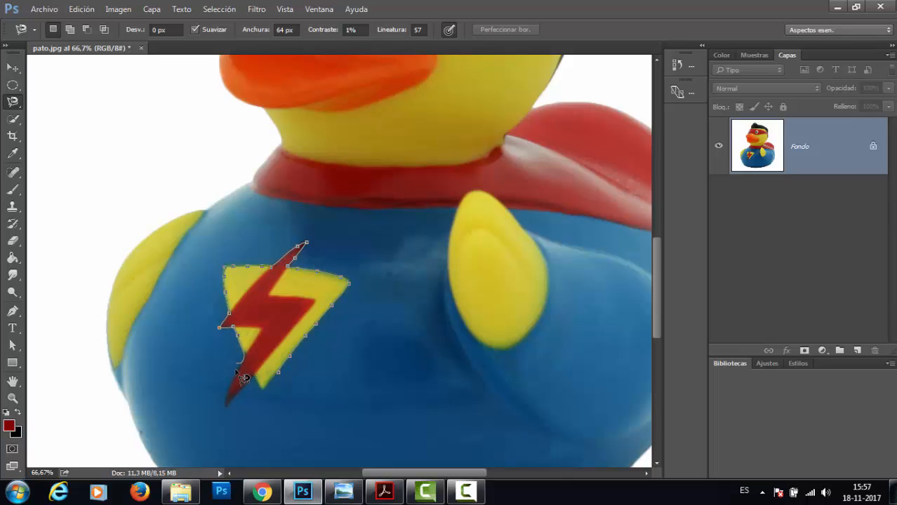
{"action": "left_click", "coordinate": [225, 412]}
{"action": "left_click", "coordinate": [283, 379]}
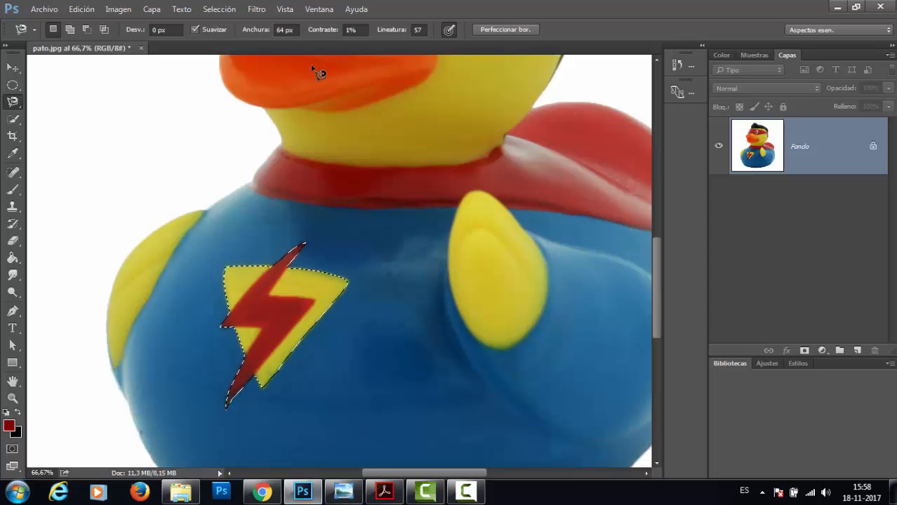
Set the Magnetic Lasso contrast to 50% and trace a closed selection around the black hair on top of the duck's head.
{"action": "left_click", "coordinate": [364, 30]}
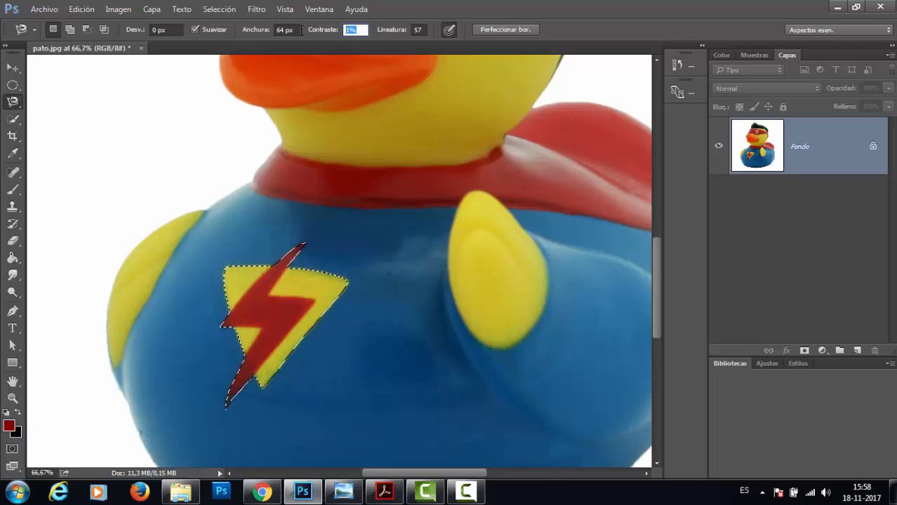
{"action": "scroll", "coordinate": [427, 366], "scroll_direction": "up", "scroll_amount": 10}
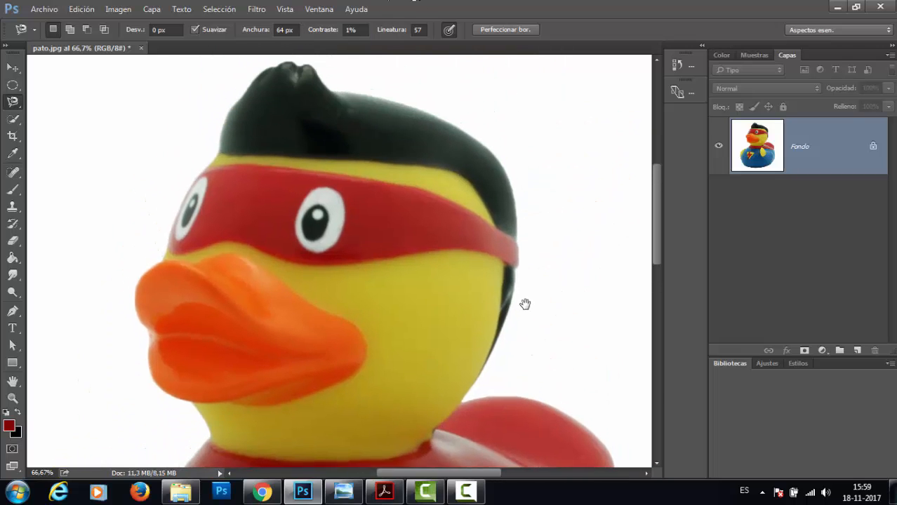
{"action": "left_click_drag", "start_coordinate": [525, 304], "coordinate": [525, 317]}
{"action": "mouse_move", "coordinate": [526, 278]}
{"action": "left_mouse_down"}
{"action": "mouse_move", "coordinate": [539, 289]}
{"action": "mouse_move", "coordinate": [533, 247]}
{"action": "mouse_move", "coordinate": [542, 203]}
{"action": "left_mouse_up"}
{"action": "left_click_drag", "start_coordinate": [521, 245], "coordinate": [512, 298]}
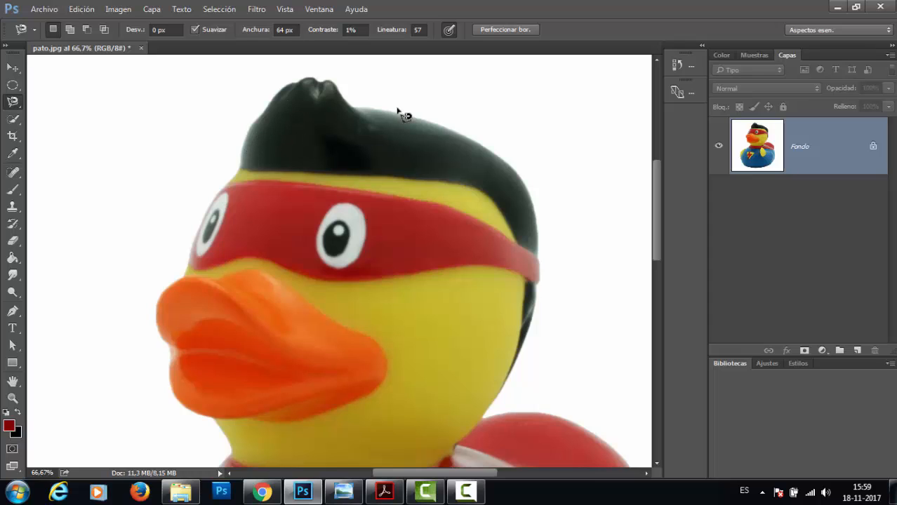
{"action": "left_click", "coordinate": [362, 29]}
{"action": "type", "text": "50"}
{"action": "left_click", "coordinate": [539, 257]}
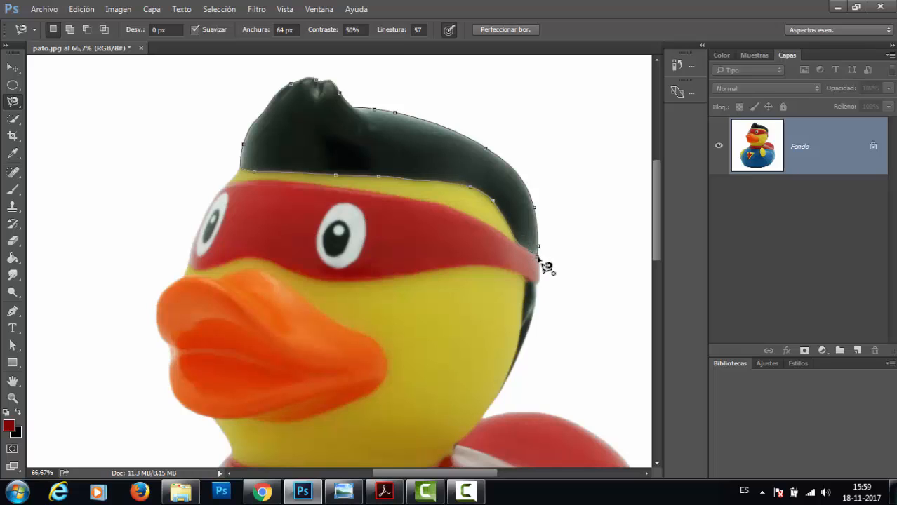
{"action": "double_click", "coordinate": [543, 263]}
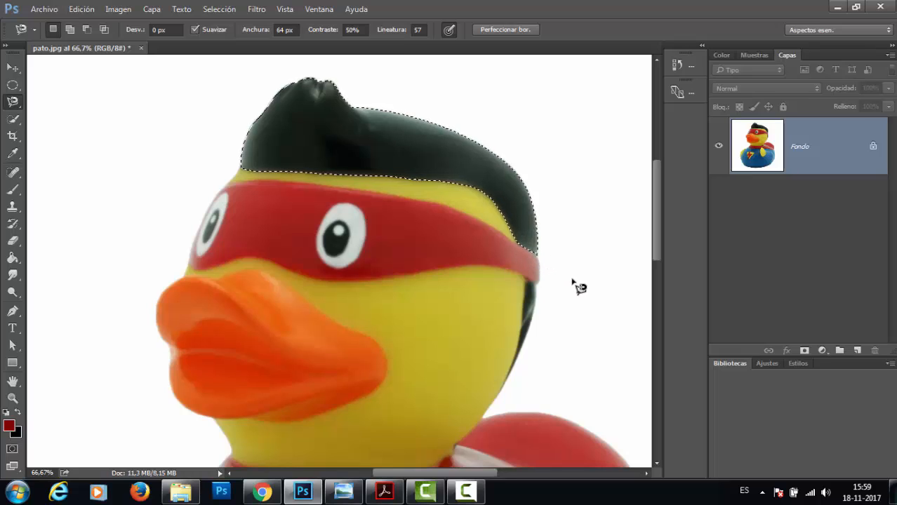
Clear the hair selection with the Elliptical Marquee tool and switch back to the Magnetic Lasso.
{"action": "left_click", "coordinate": [360, 29]}
{"action": "left_click", "coordinate": [12, 86]}
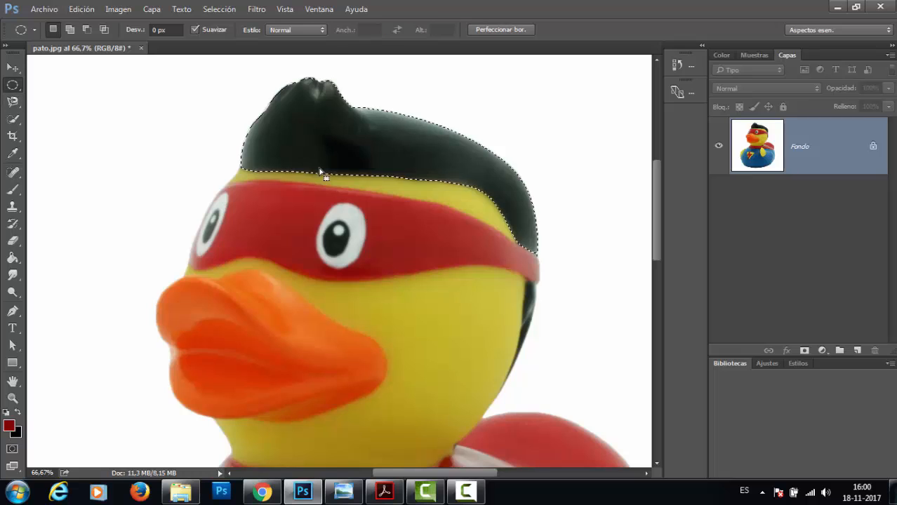
{"action": "left_click", "coordinate": [319, 172]}
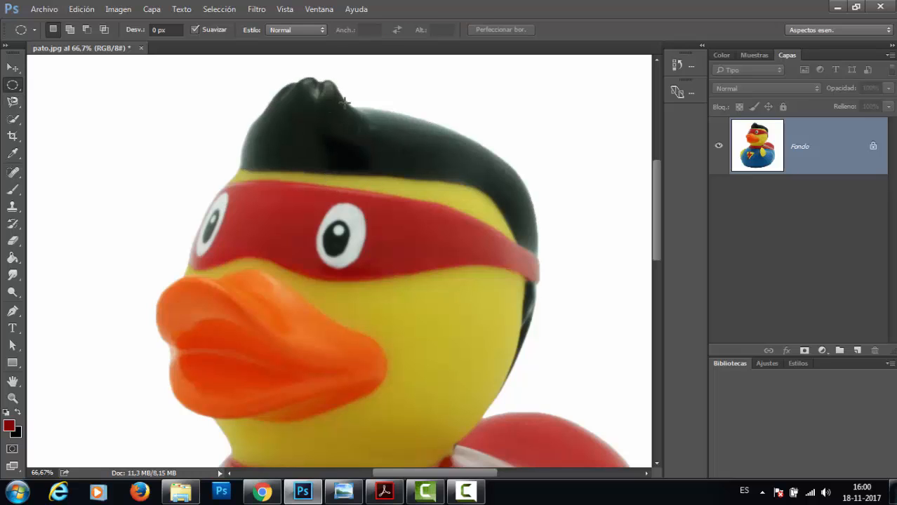
{"action": "left_click", "coordinate": [13, 102]}
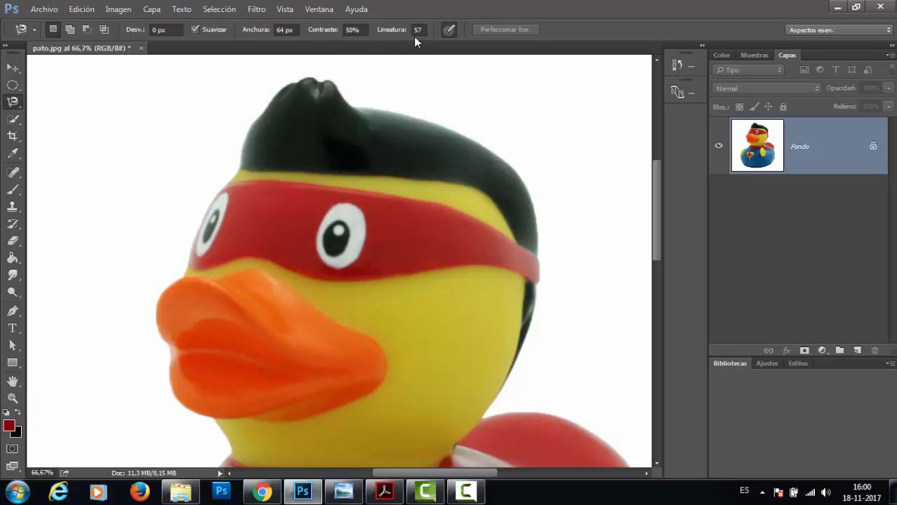
Reselect the duck's black hair by tracing its outline with the Magnetic Lasso, and open the frequency value for editing.
{"action": "left_click", "coordinate": [424, 29]}
{"action": "left_click", "coordinate": [537, 255]}
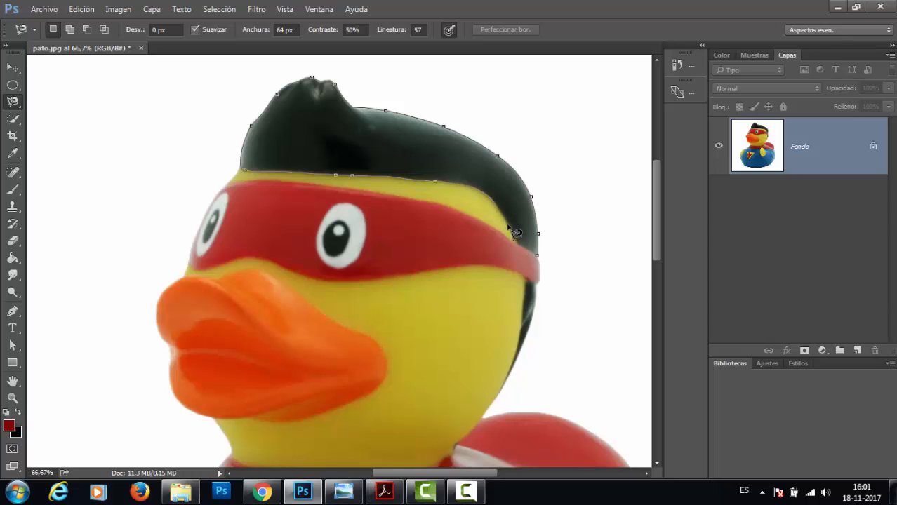
{"action": "double_click", "coordinate": [546, 265]}
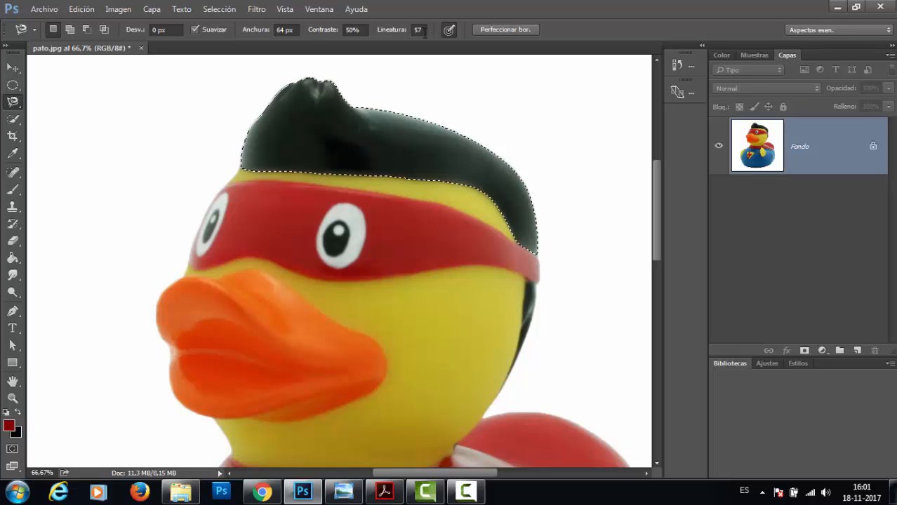
{"action": "left_click", "coordinate": [418, 29]}
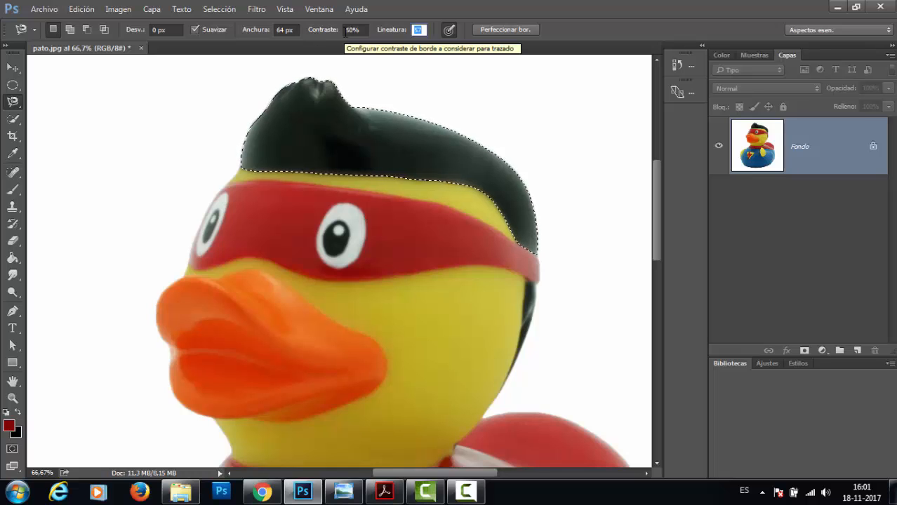
Set the Magnetic Lasso frequency to 10, clear the current selection and retrace the duck's black hair as a closed selection.
{"action": "type", "text": "10"}
{"action": "key", "text": "Return"}
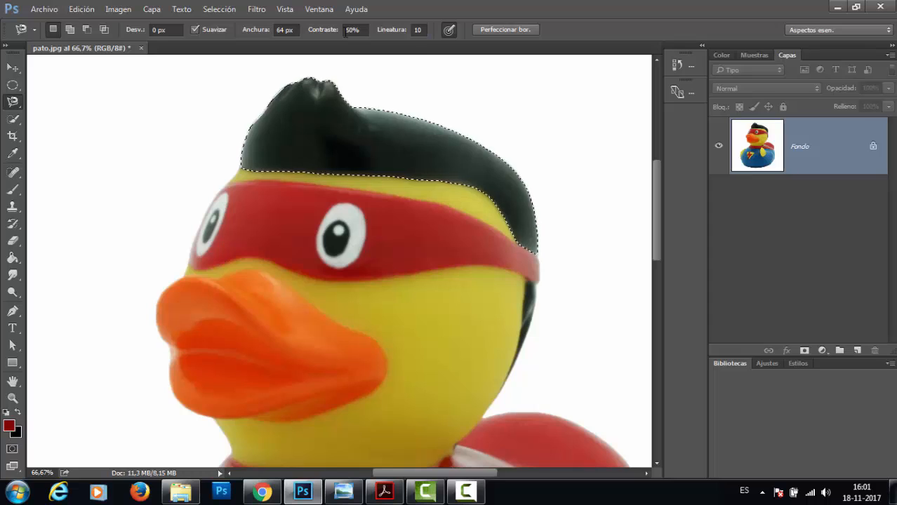
{"action": "key", "text": "ctrl+d"}
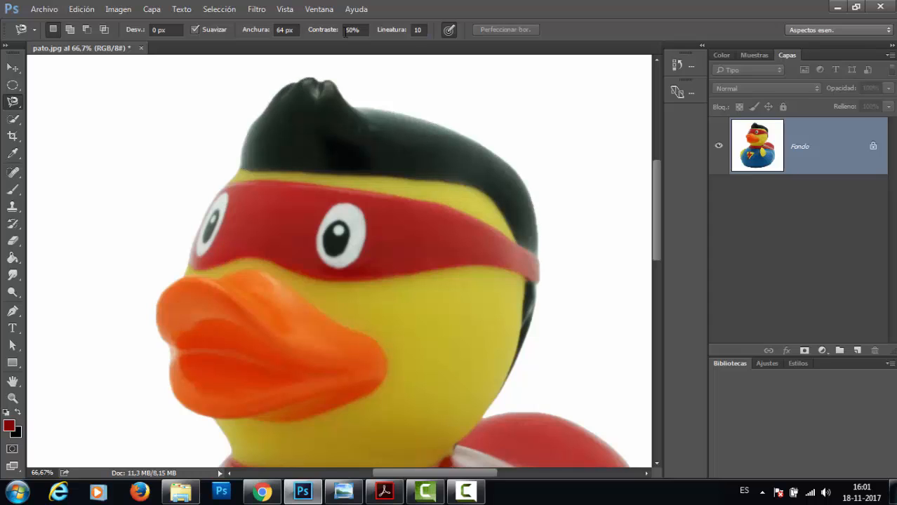
{"action": "left_click", "coordinate": [538, 258]}
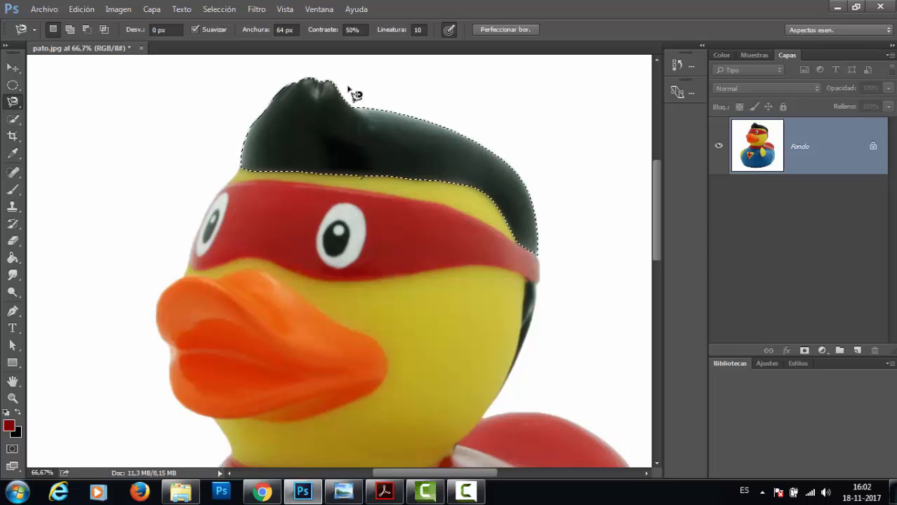
Set the Magnetic Lasso frequency to 100, clear the current selection and retrace a closed selection around the duck's black hair.
{"action": "key", "text": "Return"}
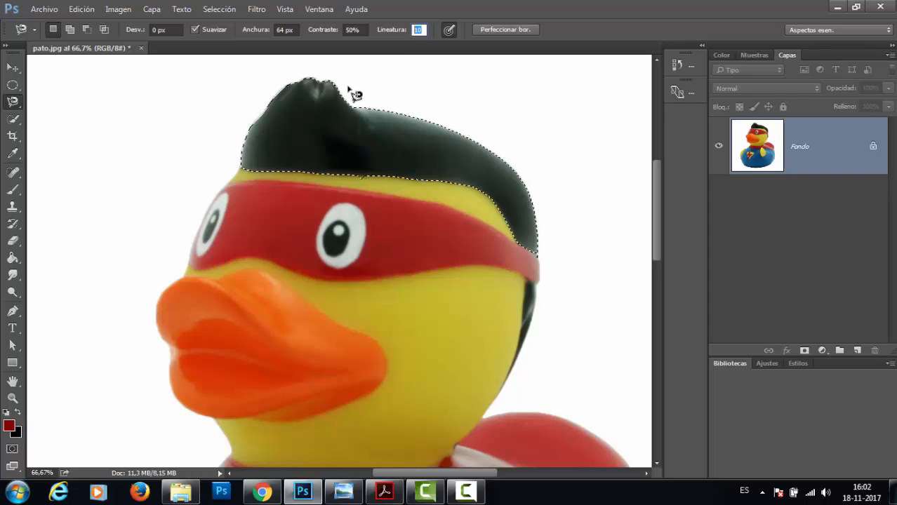
{"action": "type", "text": "100"}
{"action": "key", "text": "Return"}
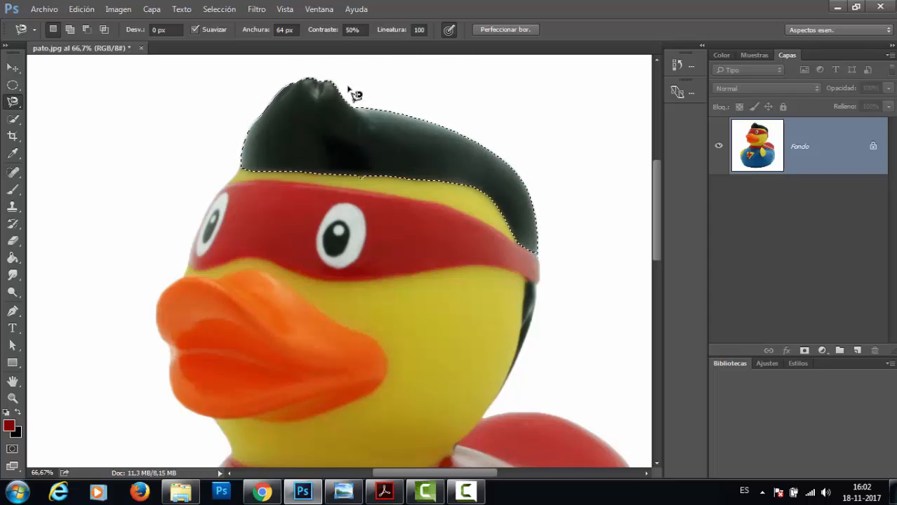
{"action": "key", "text": "ctrl+d"}
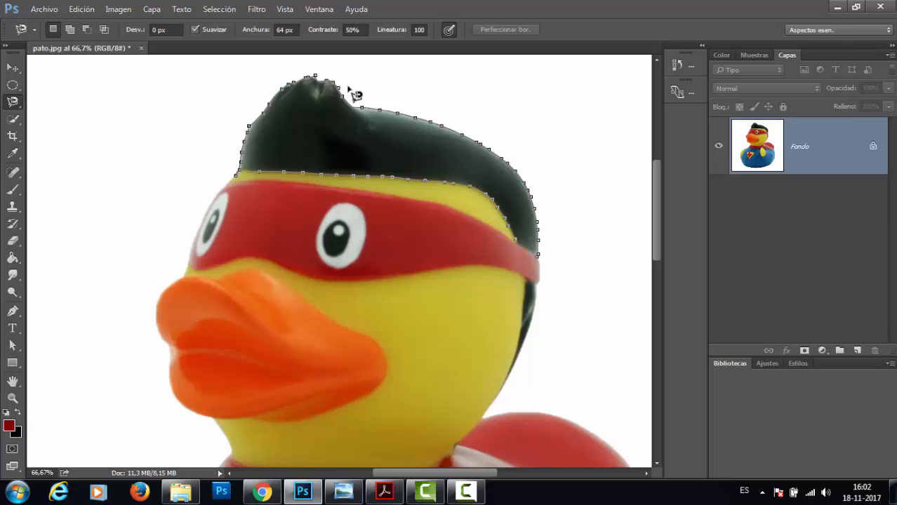
{"action": "key", "text": "Return"}
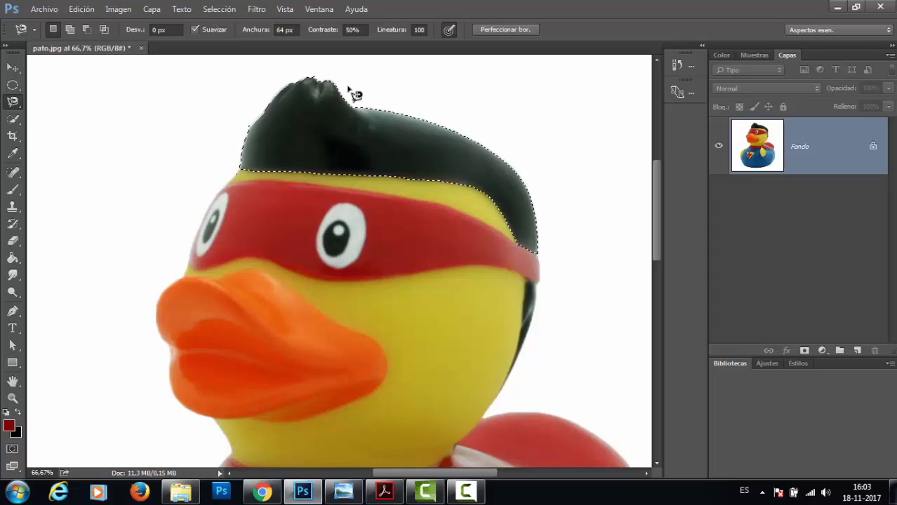
{"action": "key", "text": "Return"}
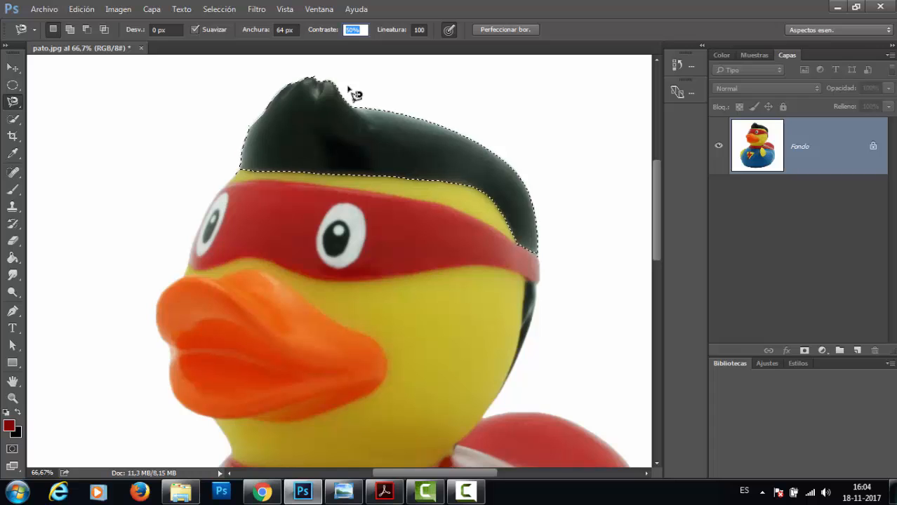
Open Refine Edge for the hair selection and set its smoothing to 51.
{"action": "left_click", "coordinate": [505, 29]}
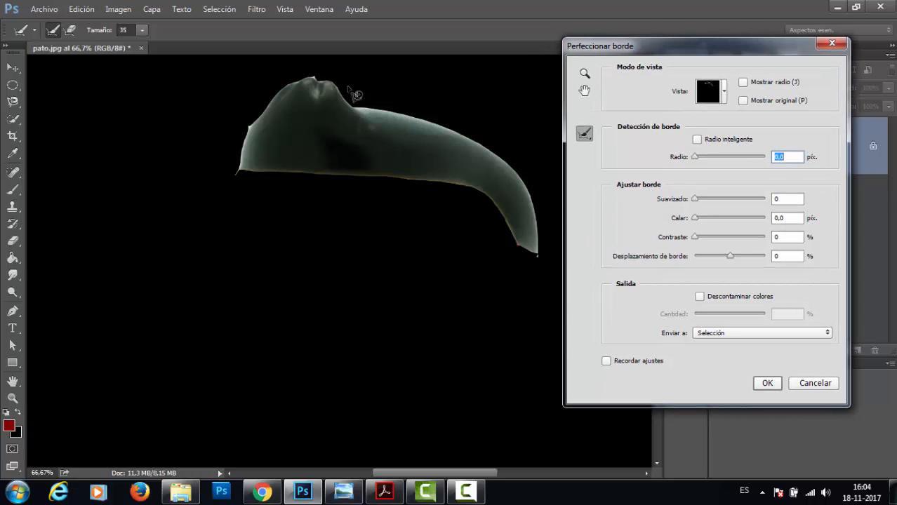
{"action": "mouse_move", "coordinate": [694, 198]}
{"action": "left_mouse_down"}
{"action": "mouse_move", "coordinate": [747, 199]}
{"action": "mouse_move", "coordinate": [695, 198]}
{"action": "left_mouse_up"}
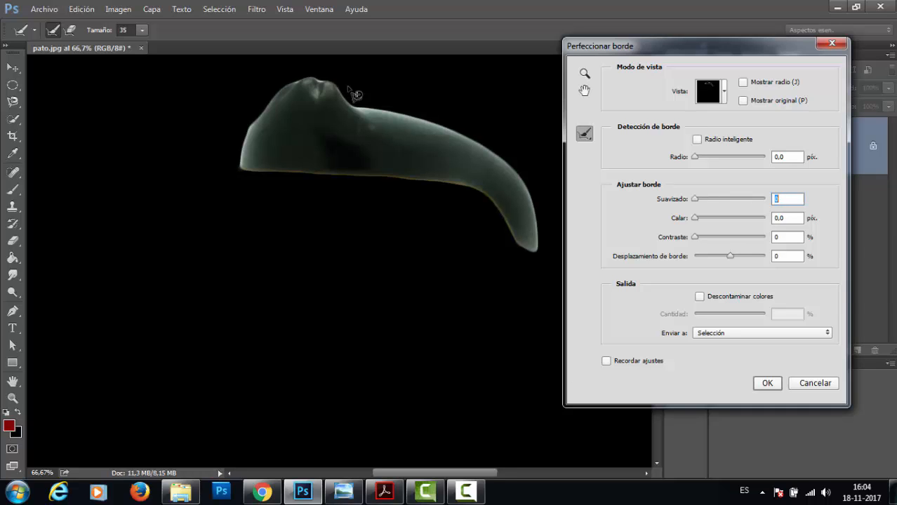
{"action": "key", "text": "ctrl+plus"}
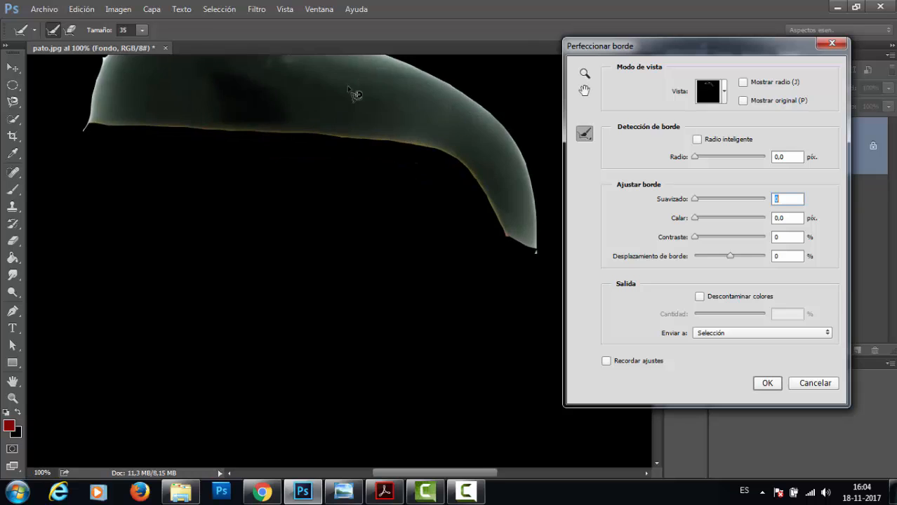
{"action": "key", "text": "ctrl+plus"}
{"action": "key", "text": "ctrl+plus"}
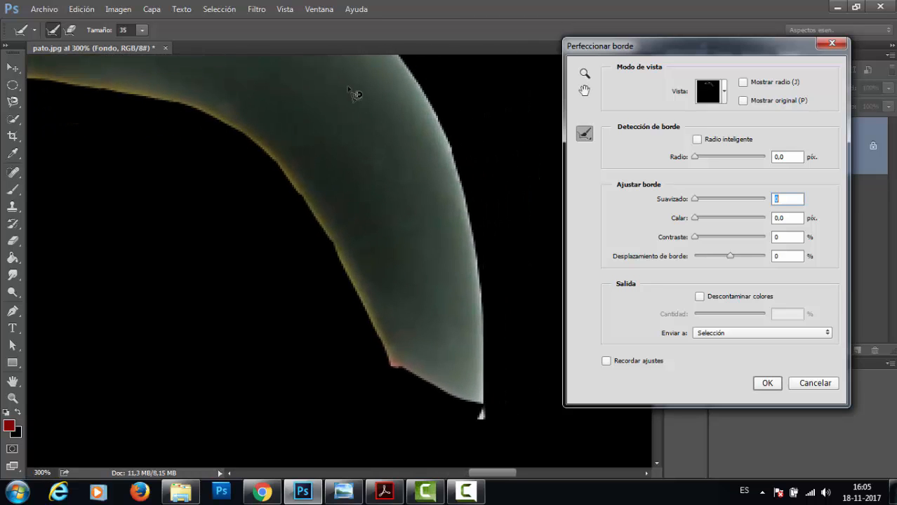
{"action": "left_click_drag", "start_coordinate": [694, 199], "coordinate": [731, 199]}
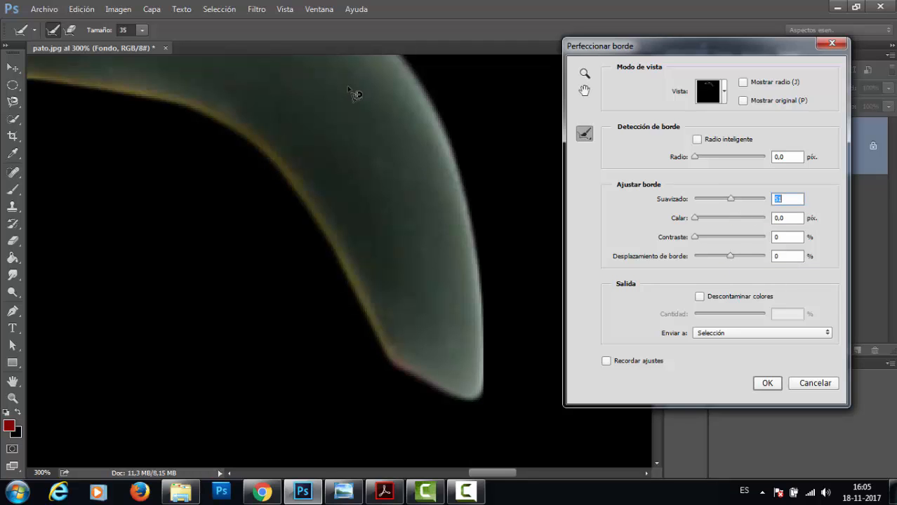
Set the refined edge's contrast to 23% and its edge shift to -59%, and apply the refinement to the hair selection.
{"action": "left_click_drag", "start_coordinate": [695, 218], "coordinate": [710, 237]}
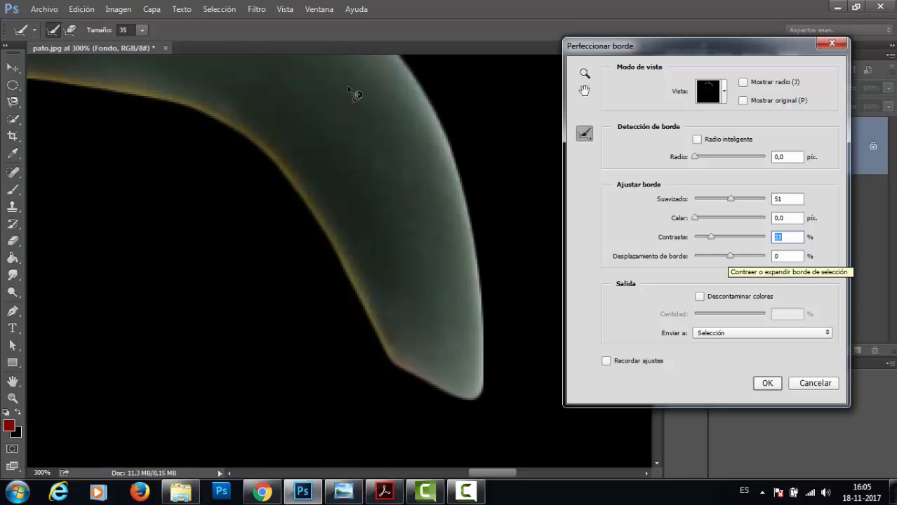
{"action": "left_click_drag", "start_coordinate": [730, 255], "coordinate": [709, 255]}
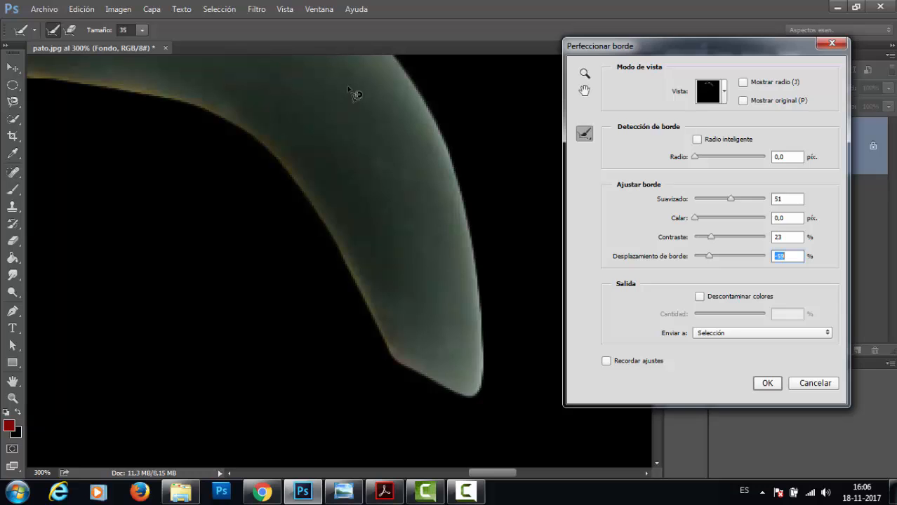
{"action": "key", "text": "Return"}
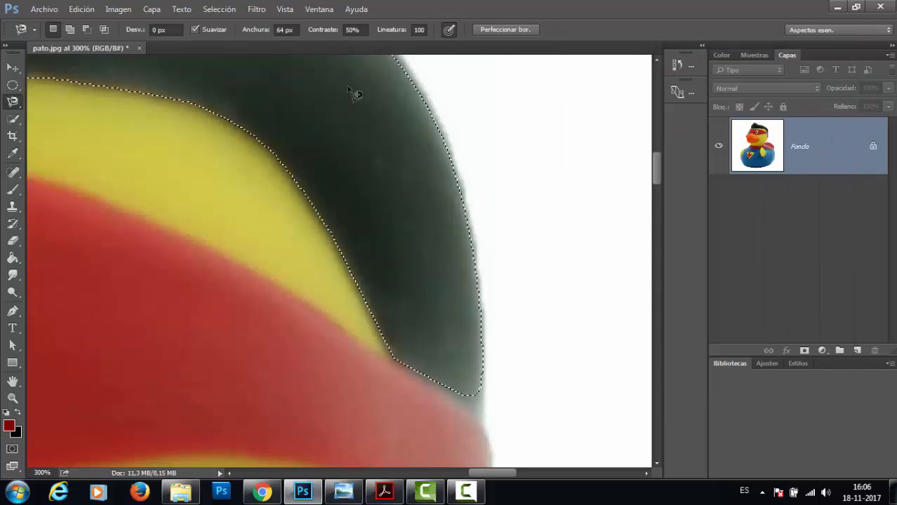
{"action": "key", "text": "ctrl+minus"}
{"action": "key", "text": "ctrl+minus"}
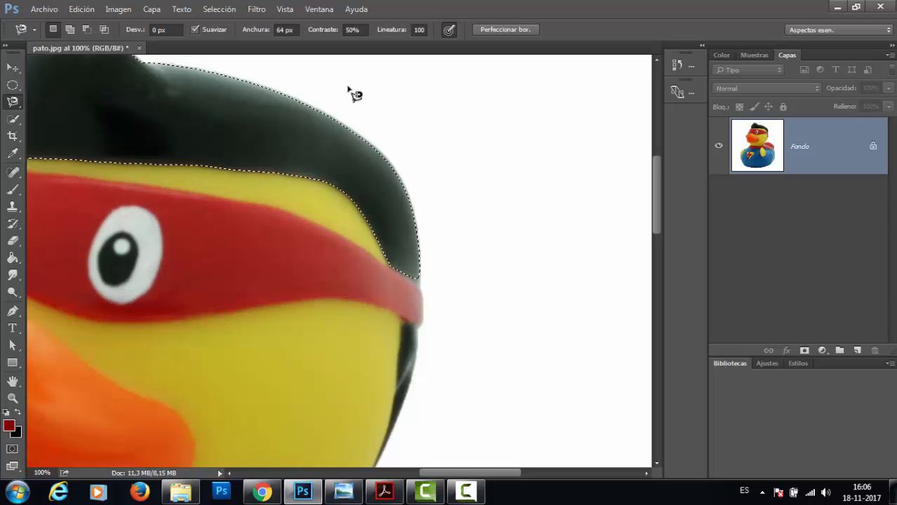
{"action": "key", "text": "ctrl+minus"}
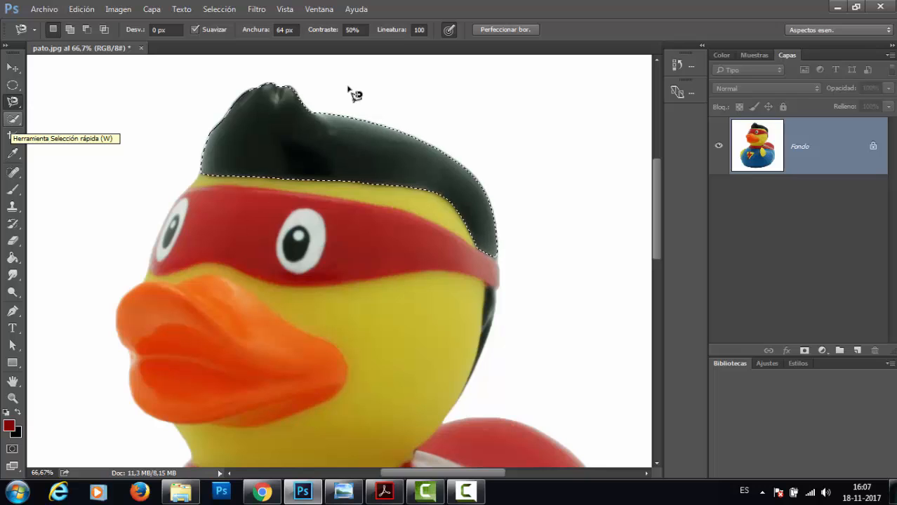
{"action": "mouse_move", "coordinate": [466, 491]}
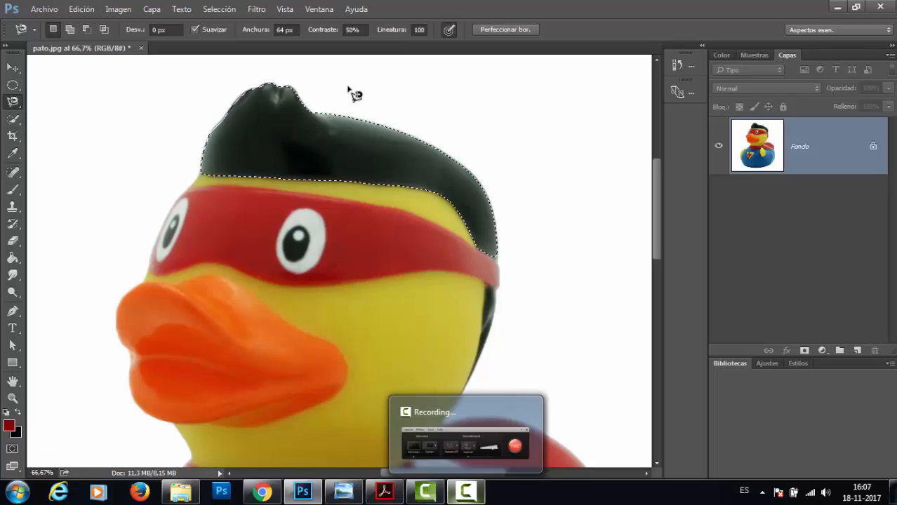